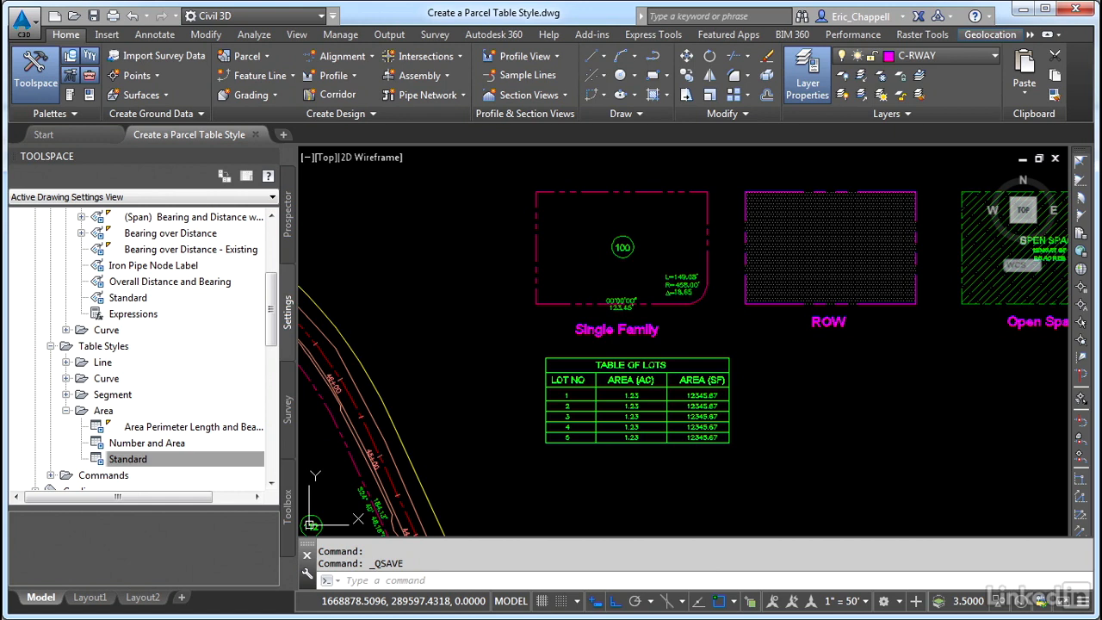
# Zoom in on the sample TABLE OF LOTS and select its rows and whole table to examine how it is built
pyautogui.scroll(4, 708, 407)
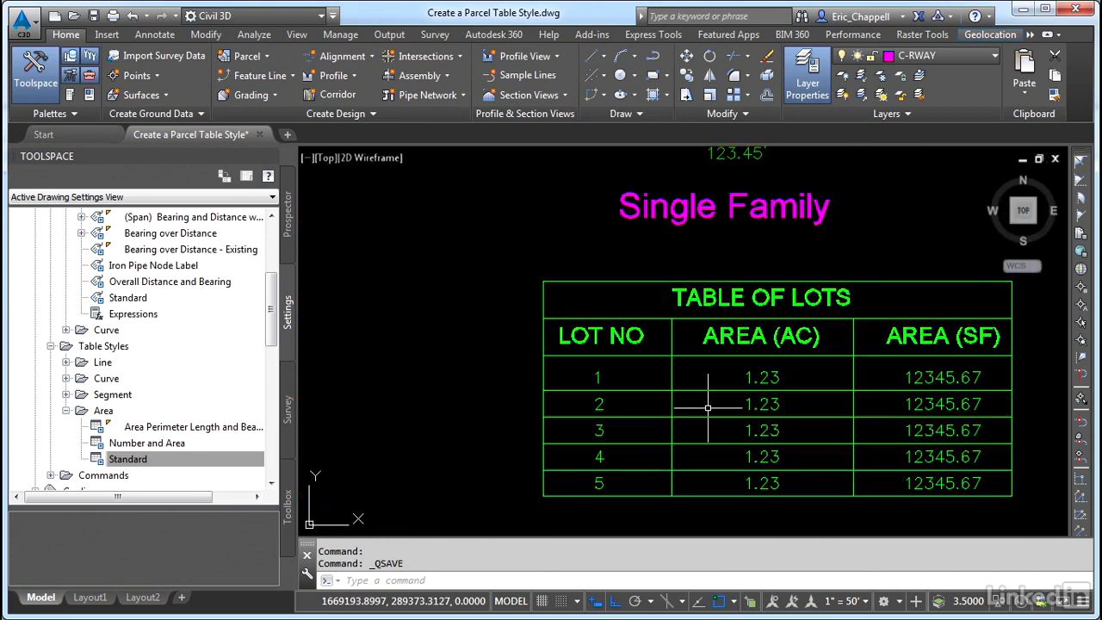
pyautogui.click(660, 386)
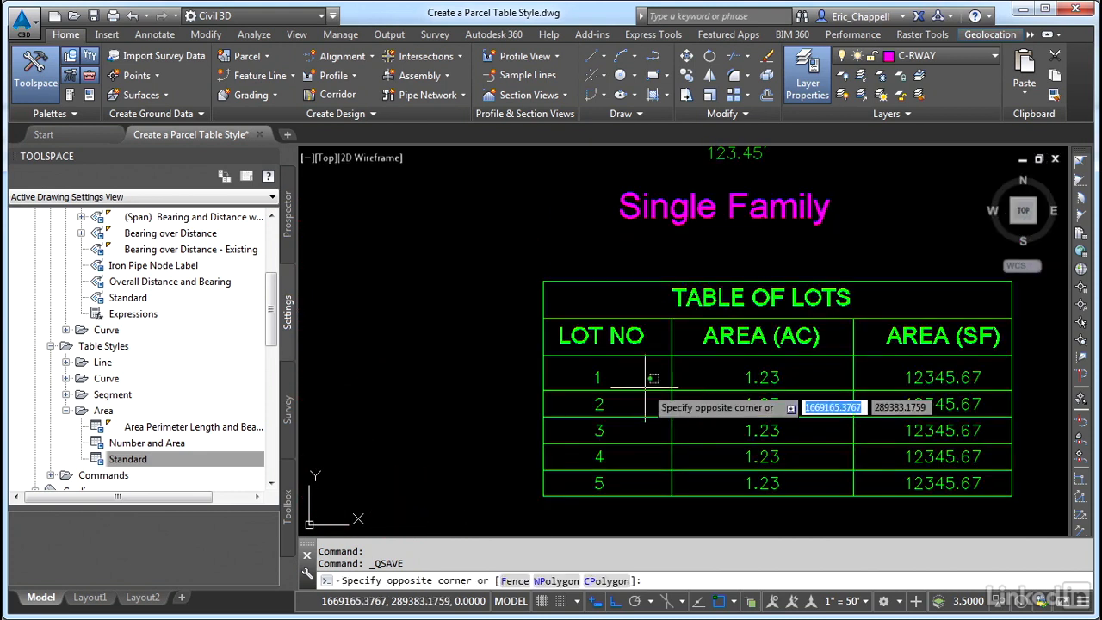
pyautogui.click(642, 396)
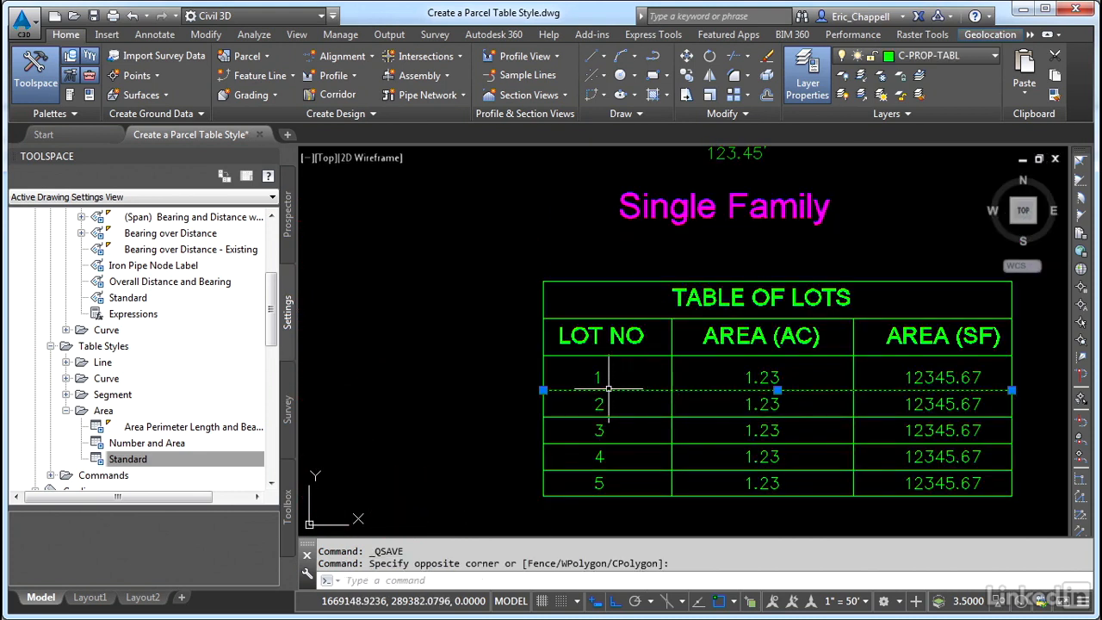
pyautogui.moveTo(659, 413); pyautogui.dragTo(591, 419, button='middle')
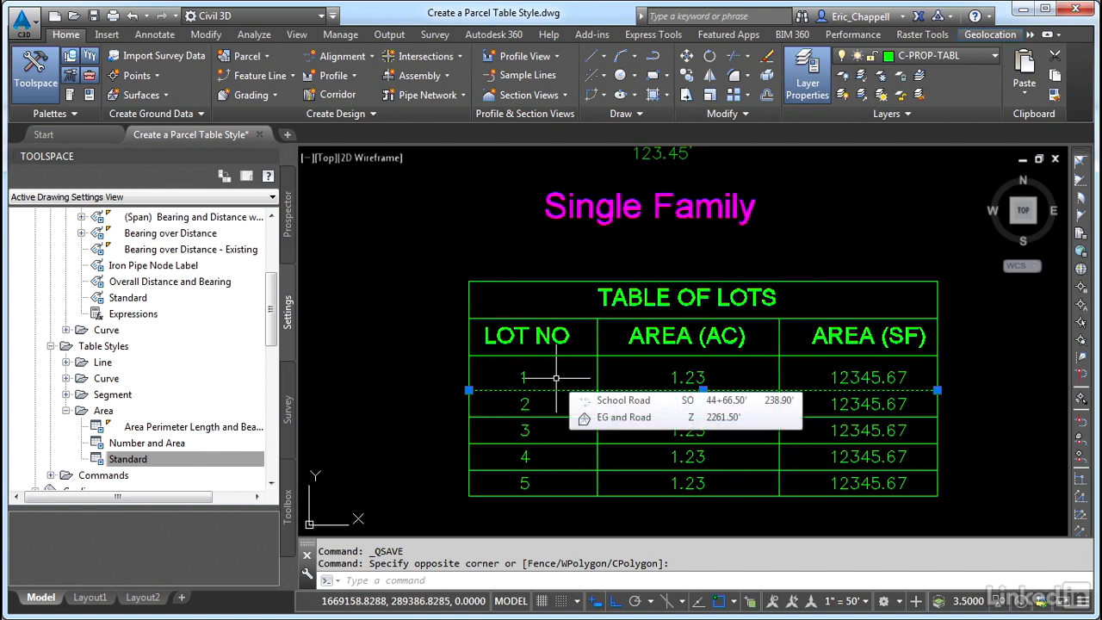
pyautogui.press('Escape')
pyautogui.click(453, 279)
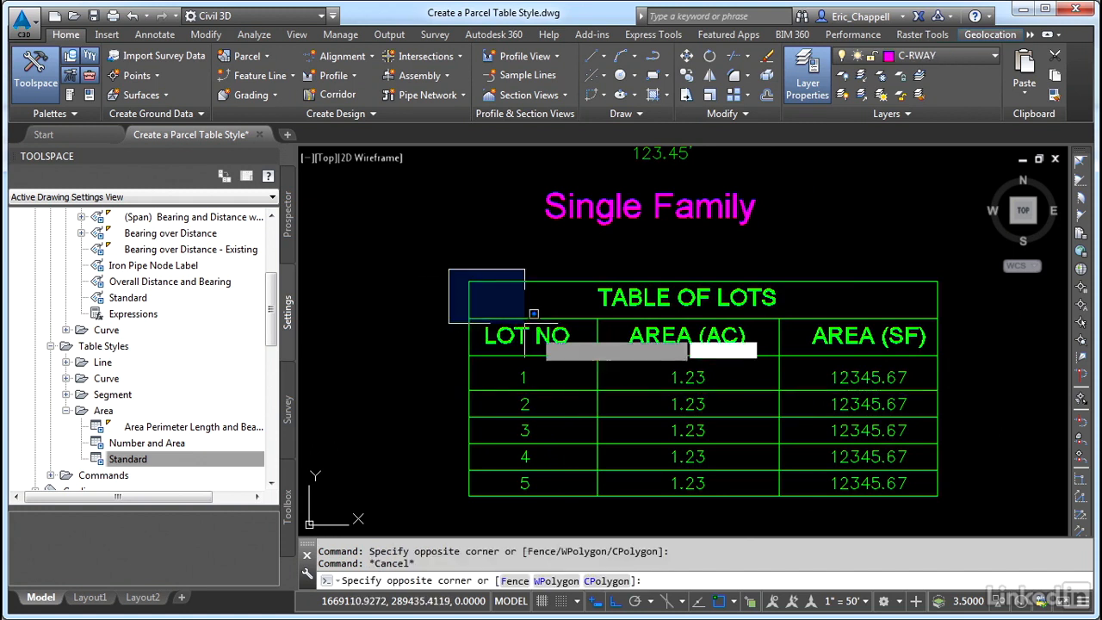
pyautogui.click(977, 510)
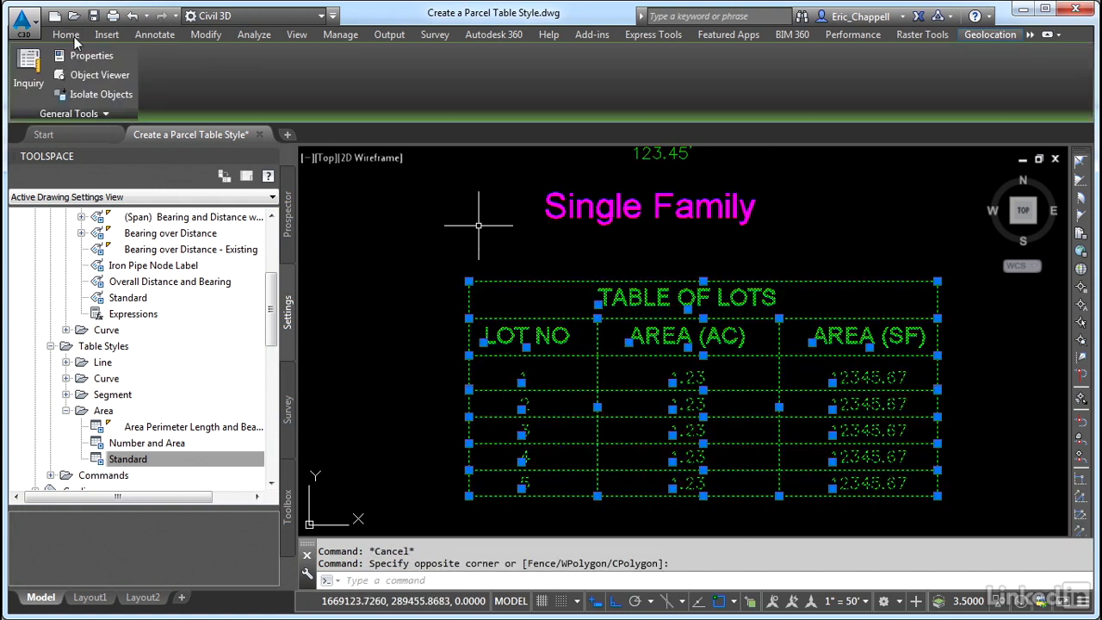
pyautogui.click(75, 34)
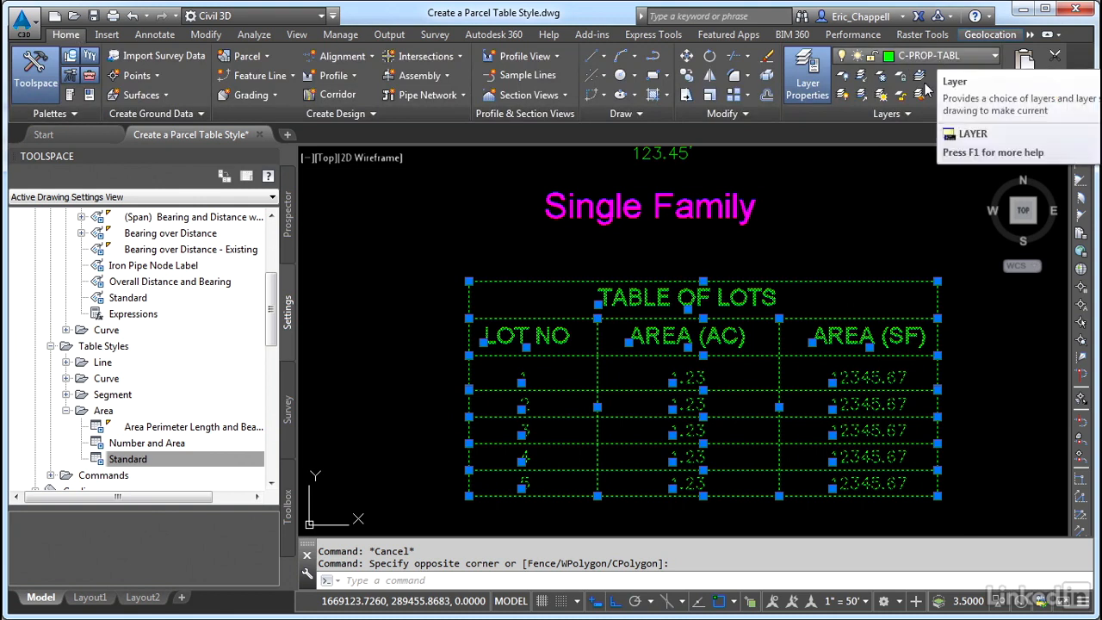
pyautogui.press('Escape')
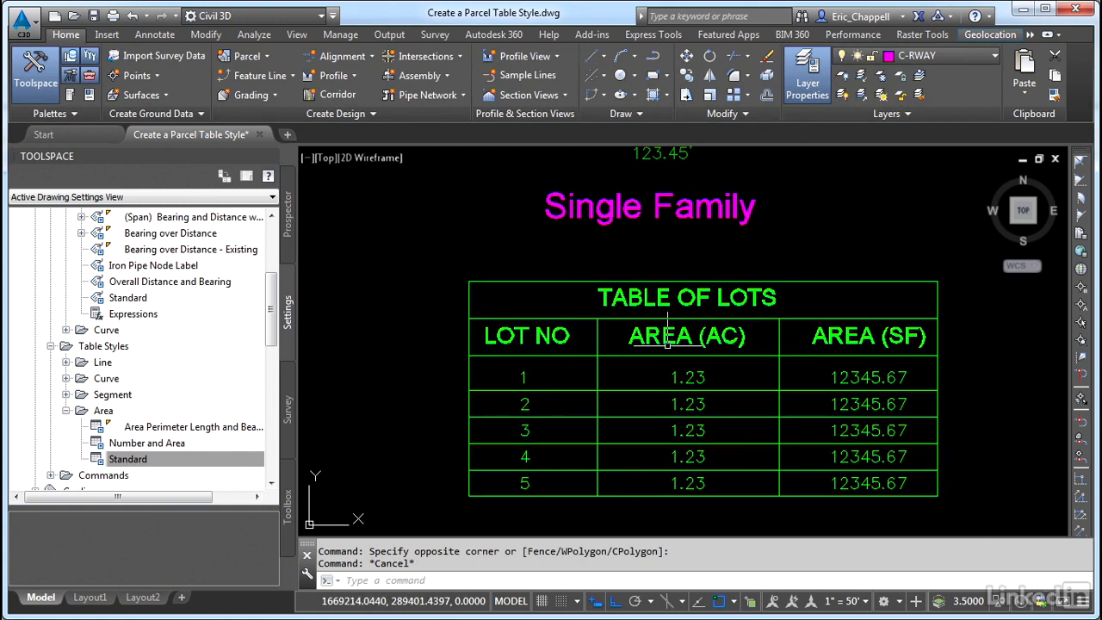
# Open the properties of the LOT NO header text to check its style and height
pyautogui.click(564, 342)
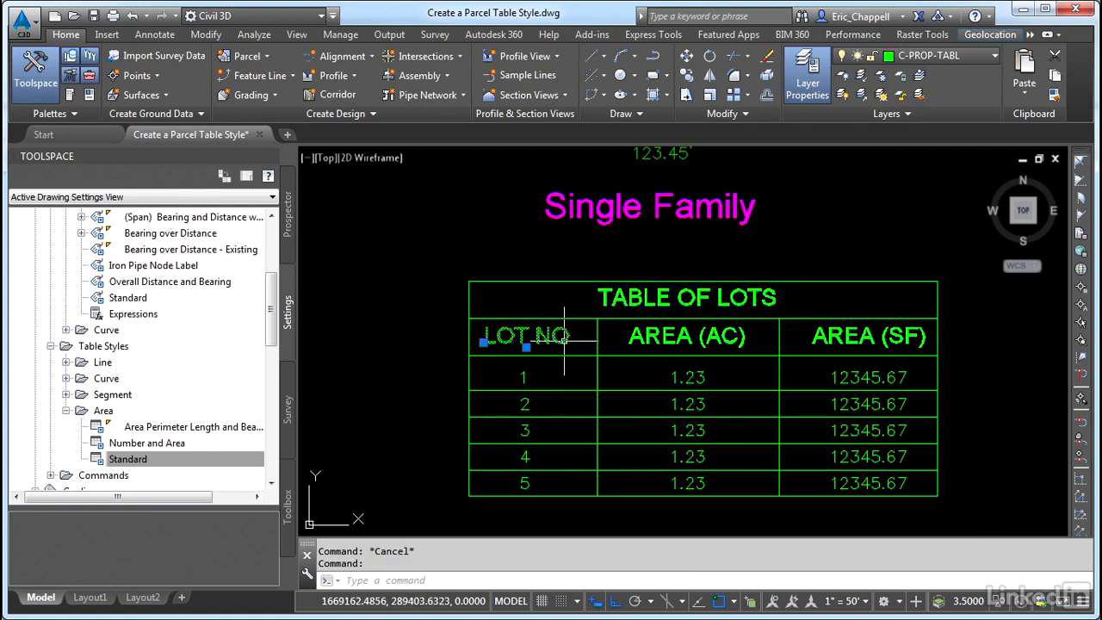
pyautogui.rightClick(564, 342)
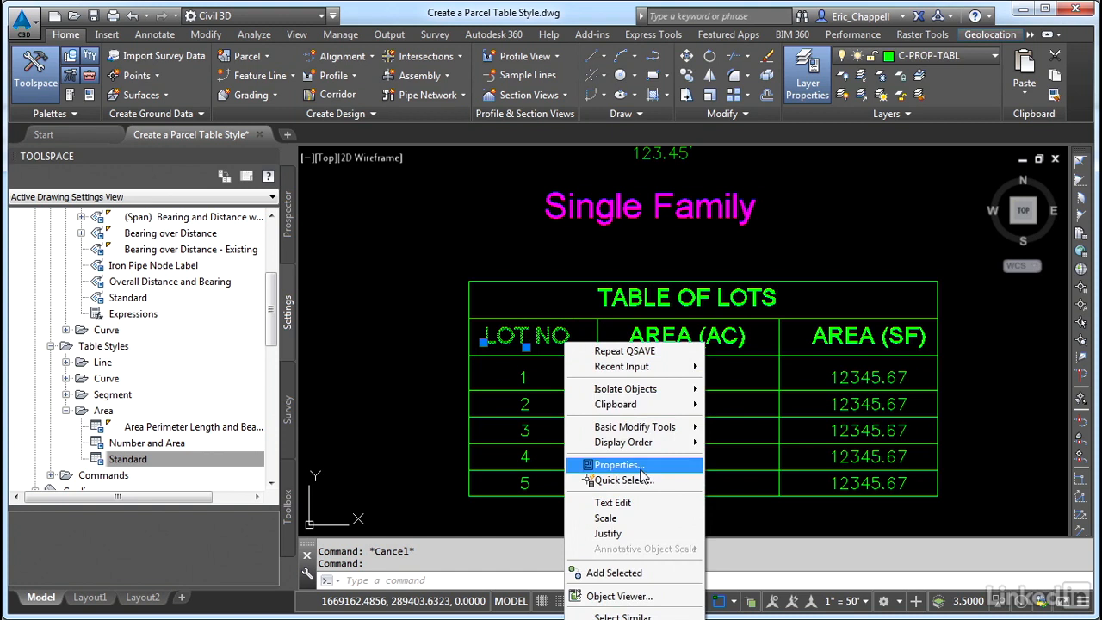
pyautogui.click(620, 465)
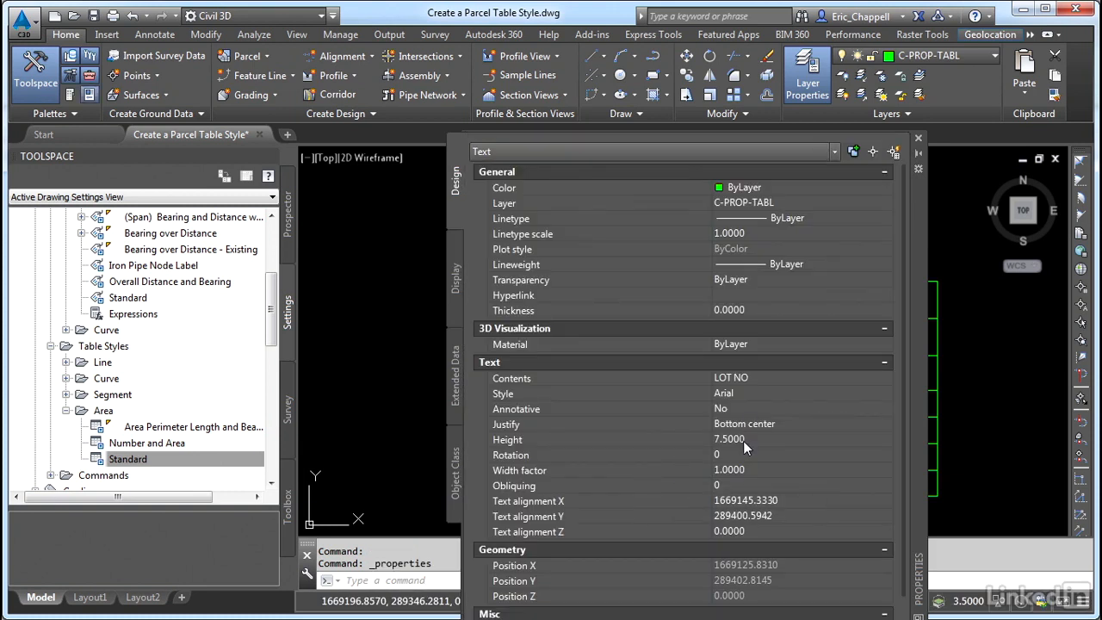
pyautogui.click(918, 137)
pyautogui.press('Escape')
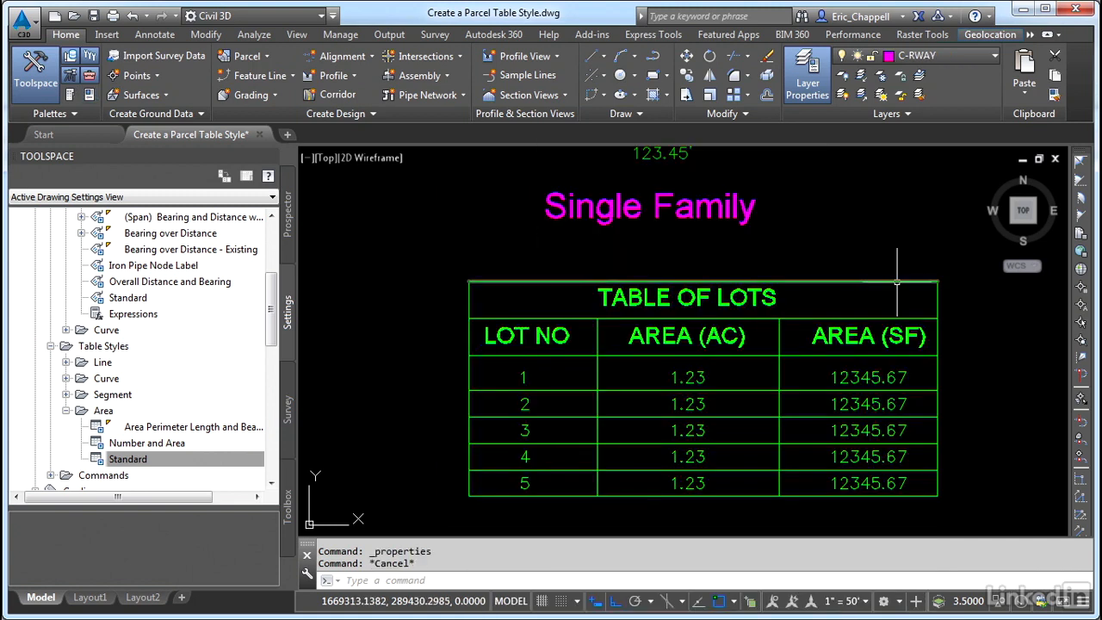
# Open the properties of a lot number data cell text to check its style and height
pyautogui.moveTo(895, 258); pyautogui.dragTo(895, 237, button='middle')
pyautogui.click(691, 276)
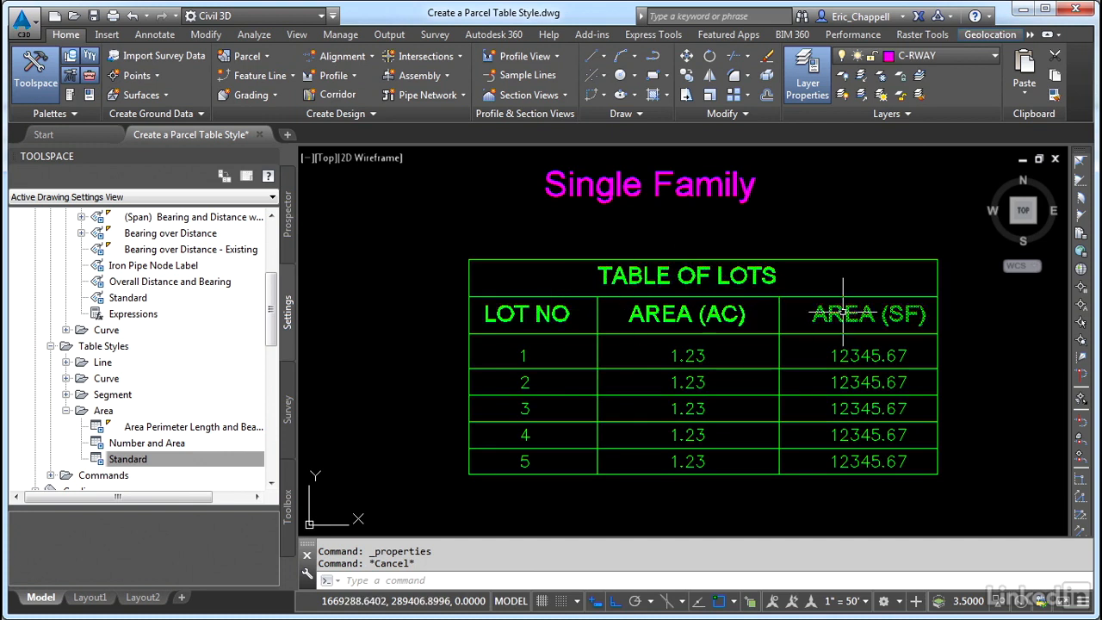
pyautogui.click(523, 349)
pyautogui.press('Escape')
pyautogui.click(524, 354)
pyautogui.rightClick(526, 354)
pyautogui.click(606, 474)
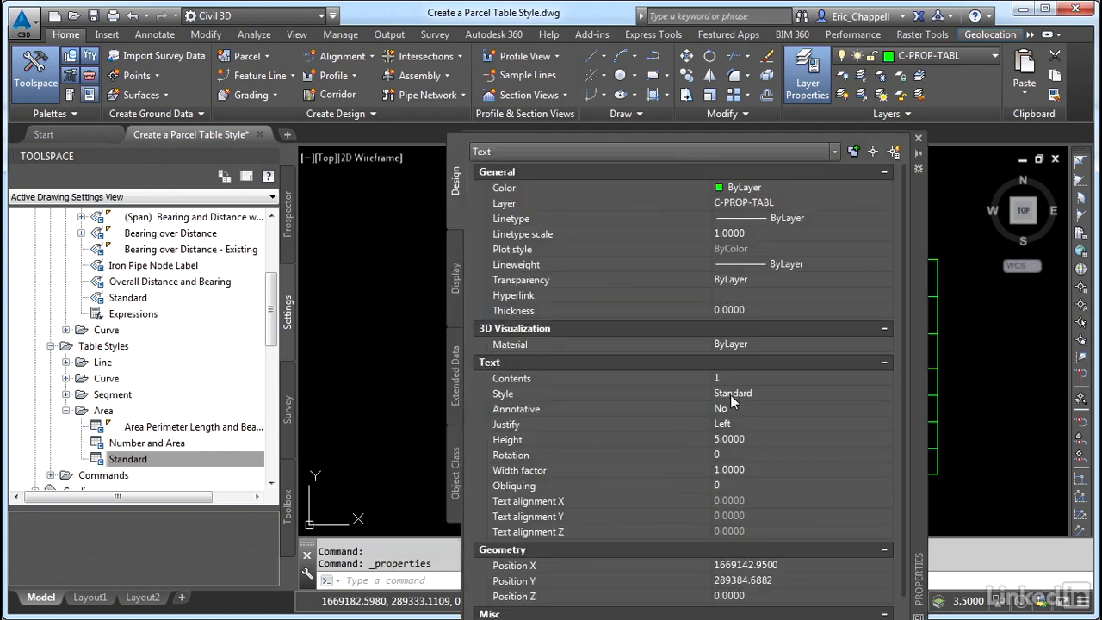
pyautogui.click(918, 138)
pyautogui.press('Escape')
# Create a new parcel area table style named Company Standard
pyautogui.moveTo(727, 310); pyautogui.dragTo(723, 293, button='middle')
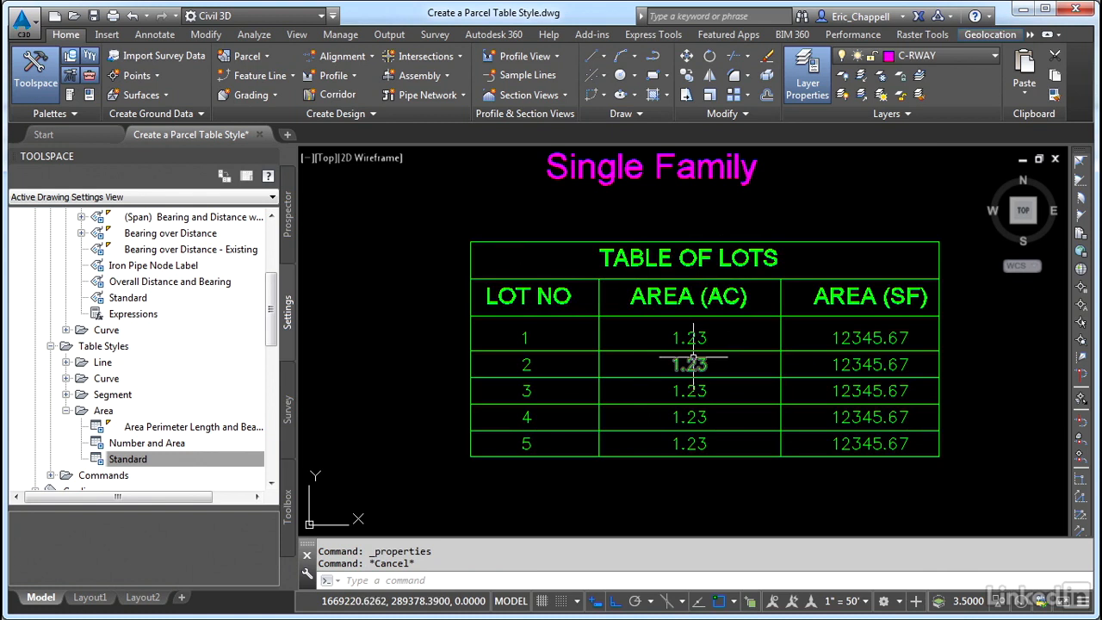
pyautogui.scroll(-4, 539, 344)
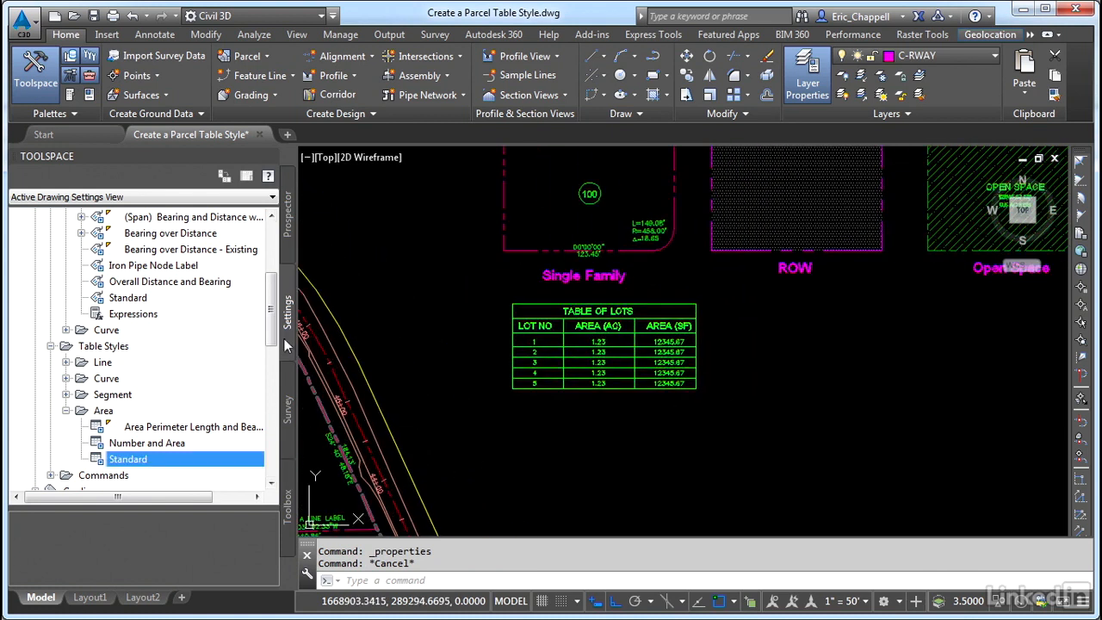
pyautogui.scroll(3, 275, 297)
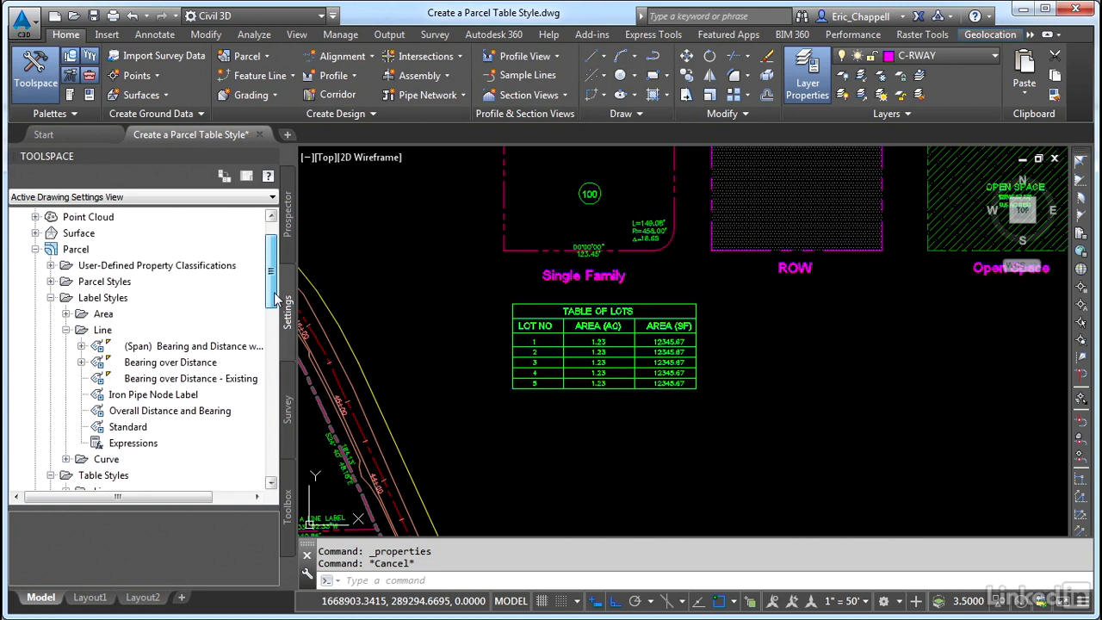
pyautogui.scroll(-4, 275, 297)
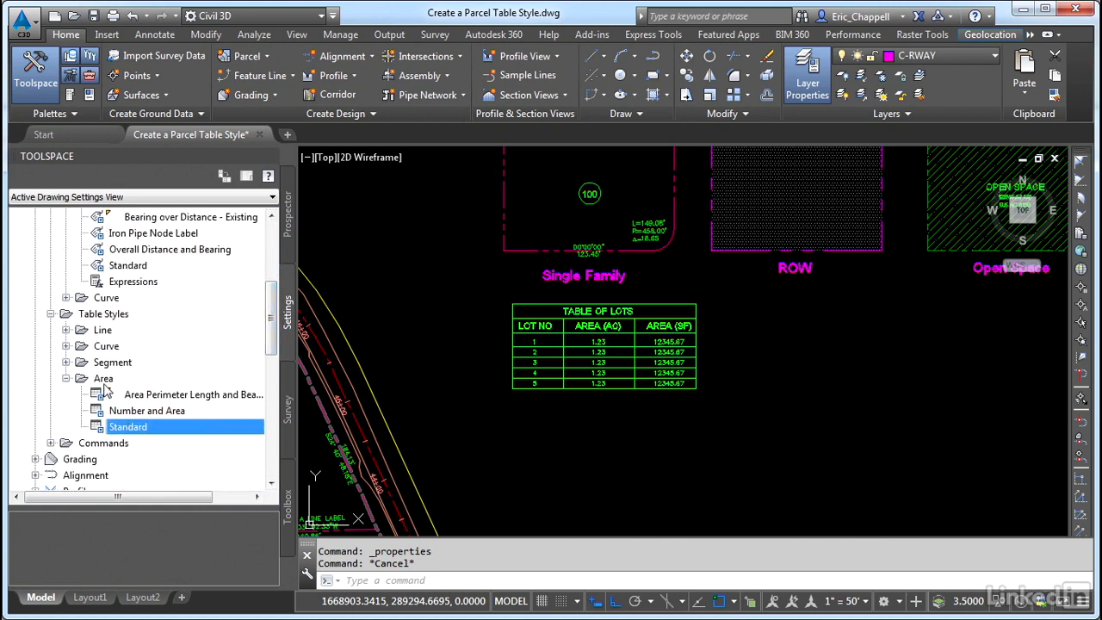
pyautogui.rightClick(103, 383)
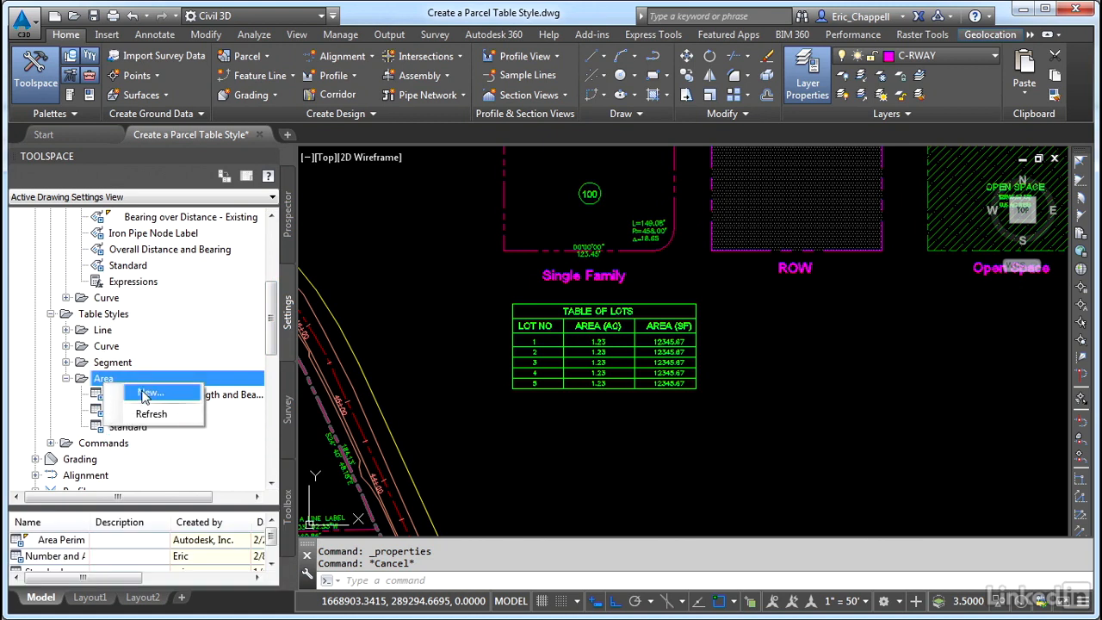
pyautogui.click(145, 393)
pyautogui.moveTo(749, 138); pyautogui.dragTo(516, 133)
pyautogui.click(326, 160)
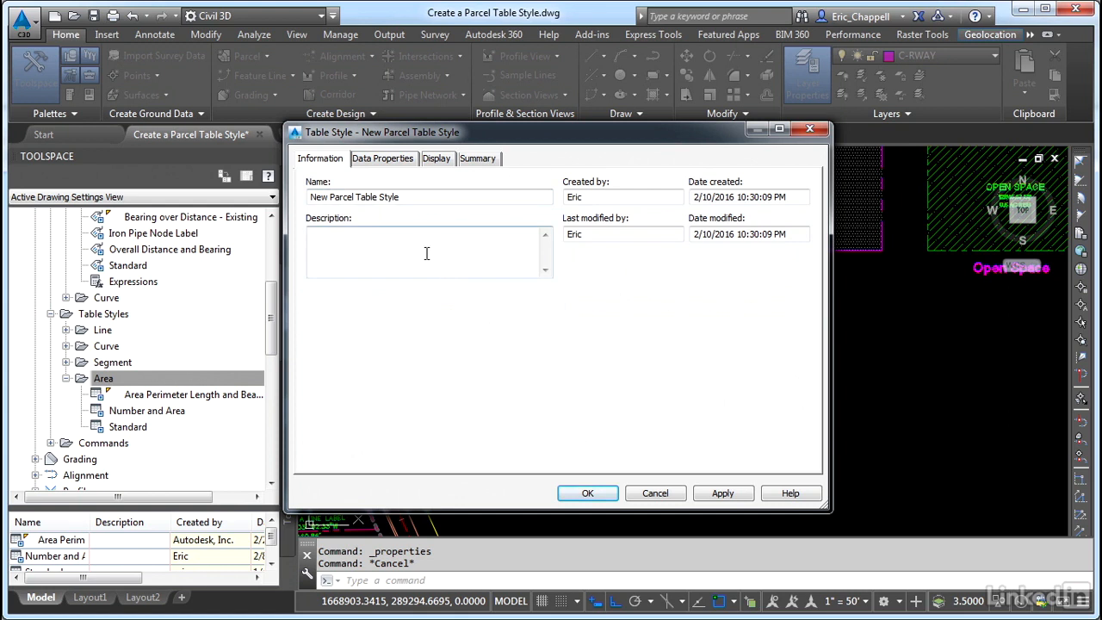
pyautogui.moveTo(417, 197); pyautogui.dragTo(238, 199)
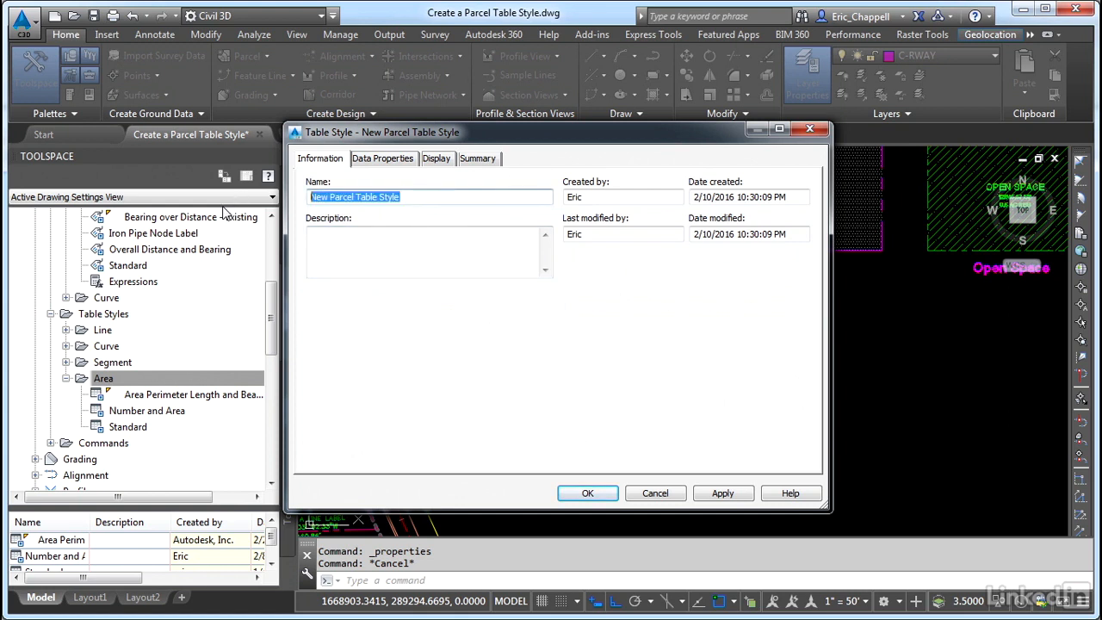
pyautogui.write('cO')
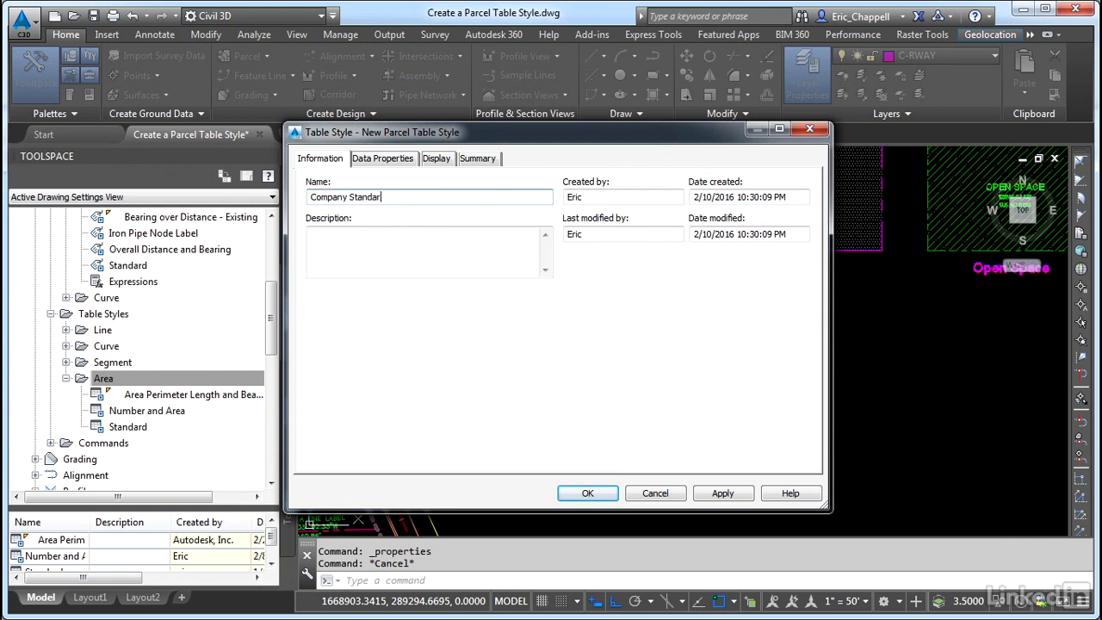
# Set the table title text style to Arial with a height of 0.15"
pyautogui.click(408, 163)
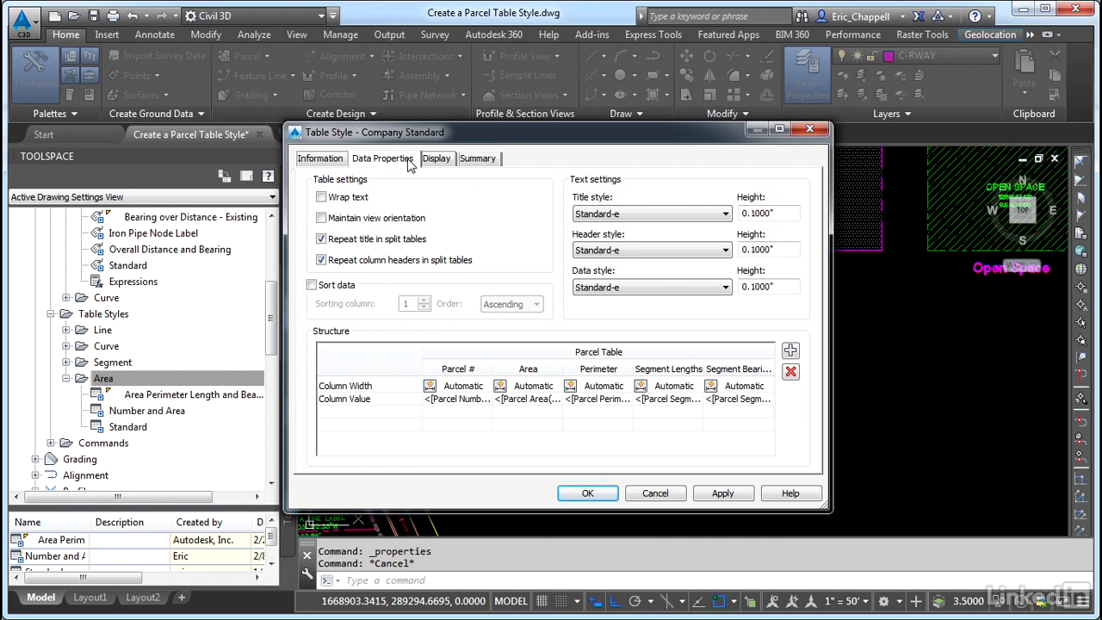
pyautogui.click(626, 215)
pyautogui.click(584, 238)
pyautogui.doubleClick(795, 214)
pyautogui.write('.15')
# Set the column header text style to Arial with a height of 0.15"
pyautogui.click(590, 250)
pyautogui.click(616, 276)
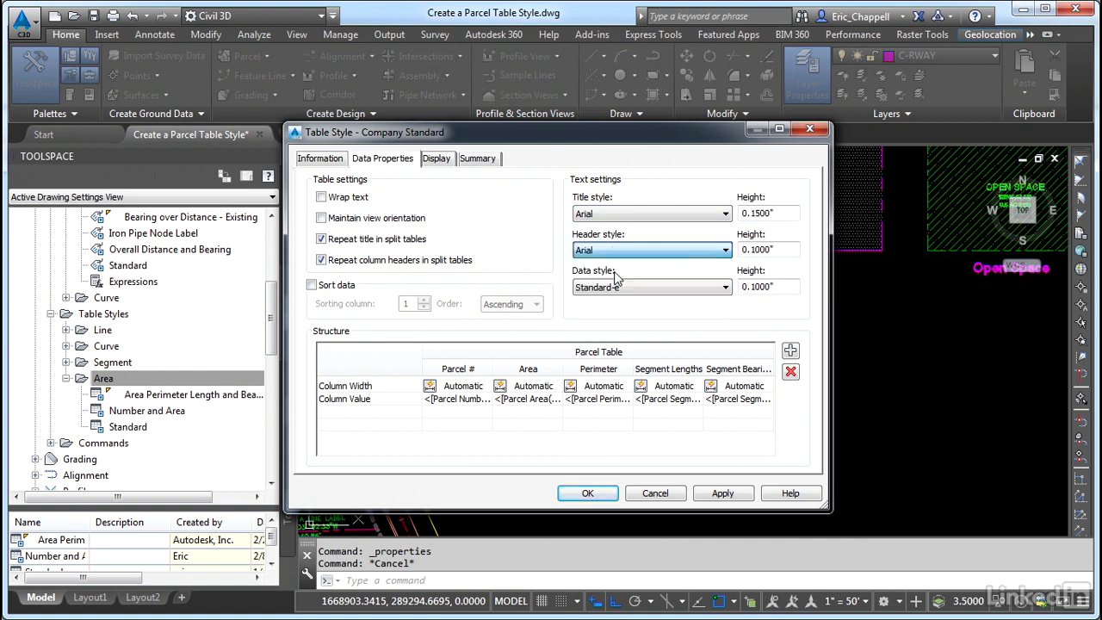
pyautogui.press('Tab')
pyautogui.write('.')
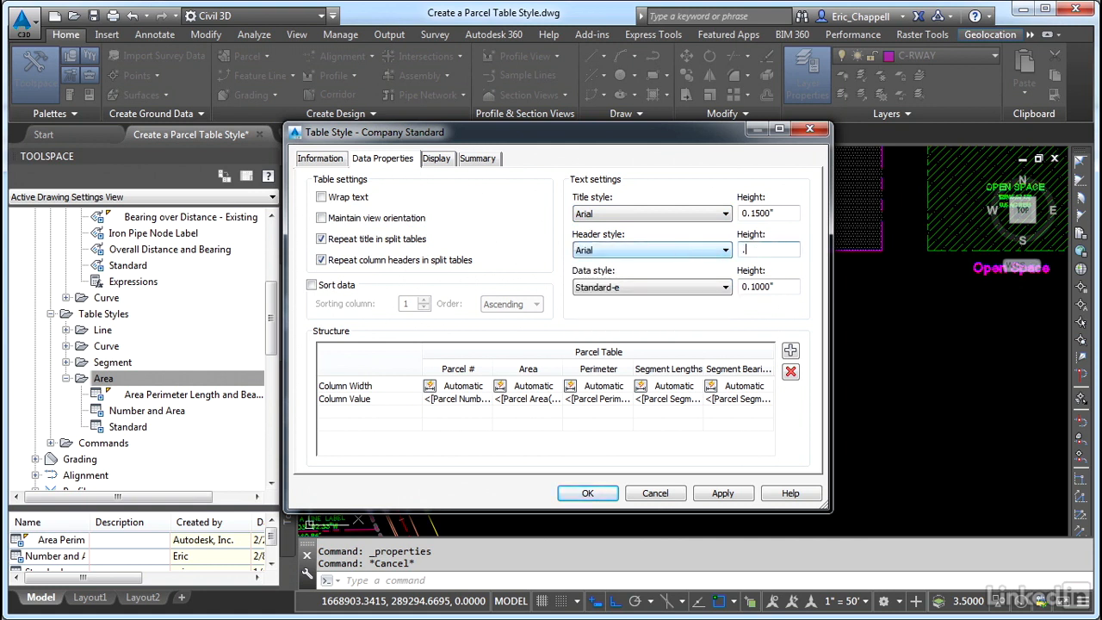
pyautogui.write('15')
# Set the data text style to Standard
pyautogui.click(655, 288)
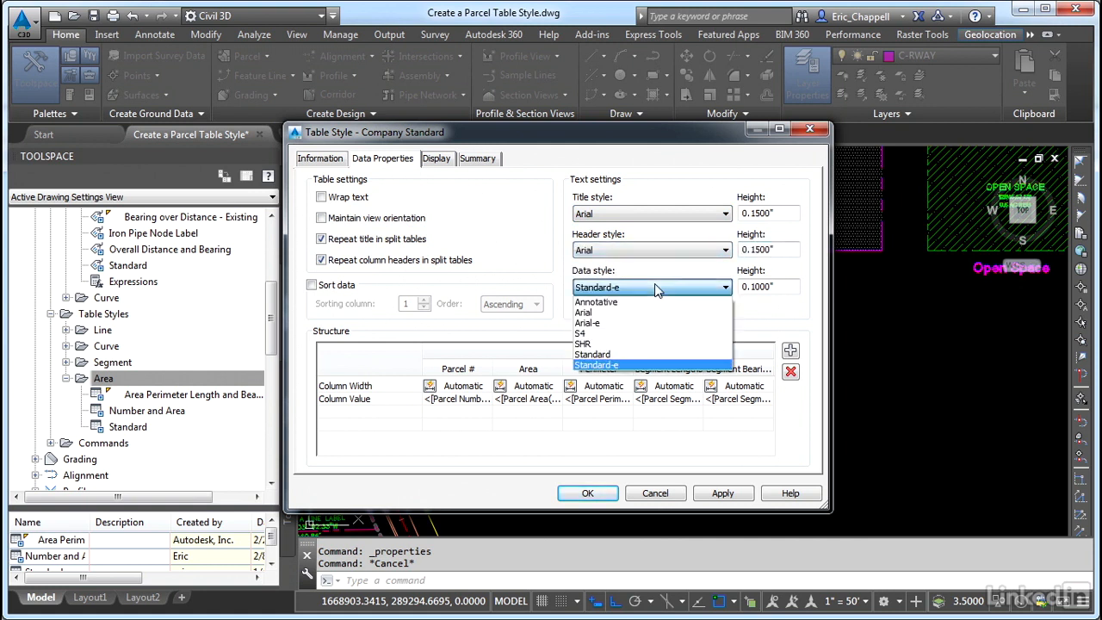
pyautogui.click(601, 356)
pyautogui.click(789, 289)
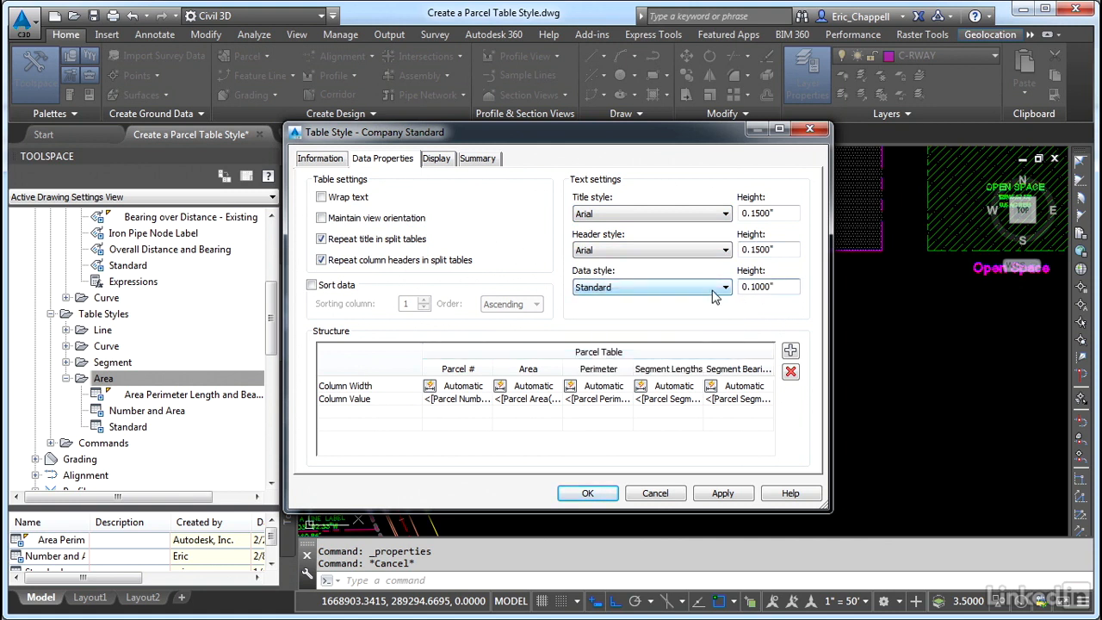
# Rename the table title from Parcel Table to TABLE OF LOTS
pyautogui.doubleClick(600, 353)
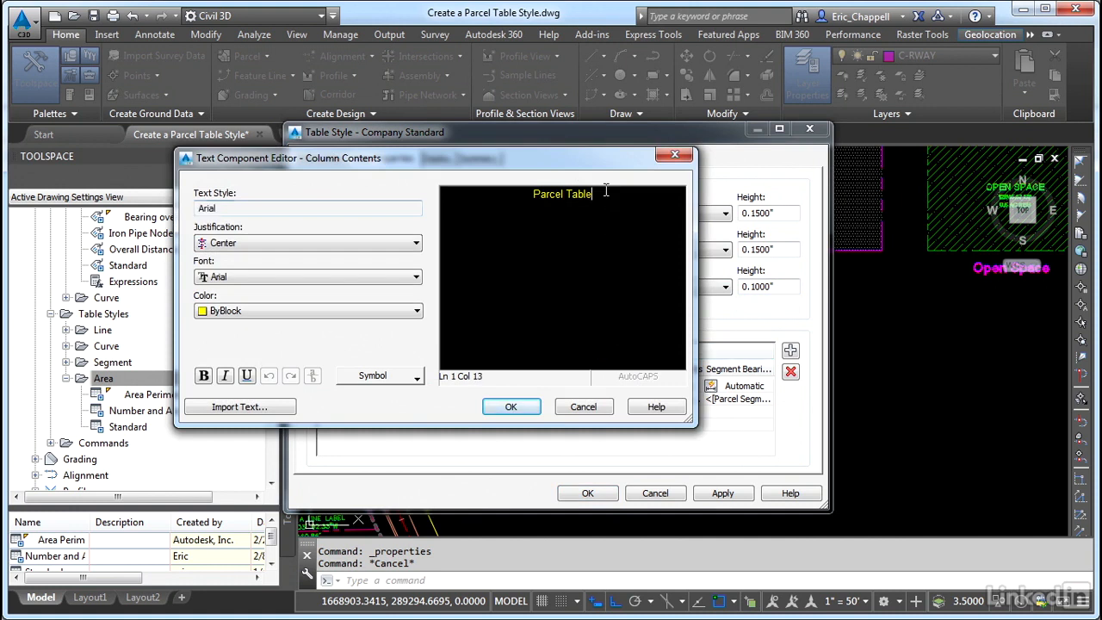
pyautogui.moveTo(605, 191); pyautogui.dragTo(481, 195)
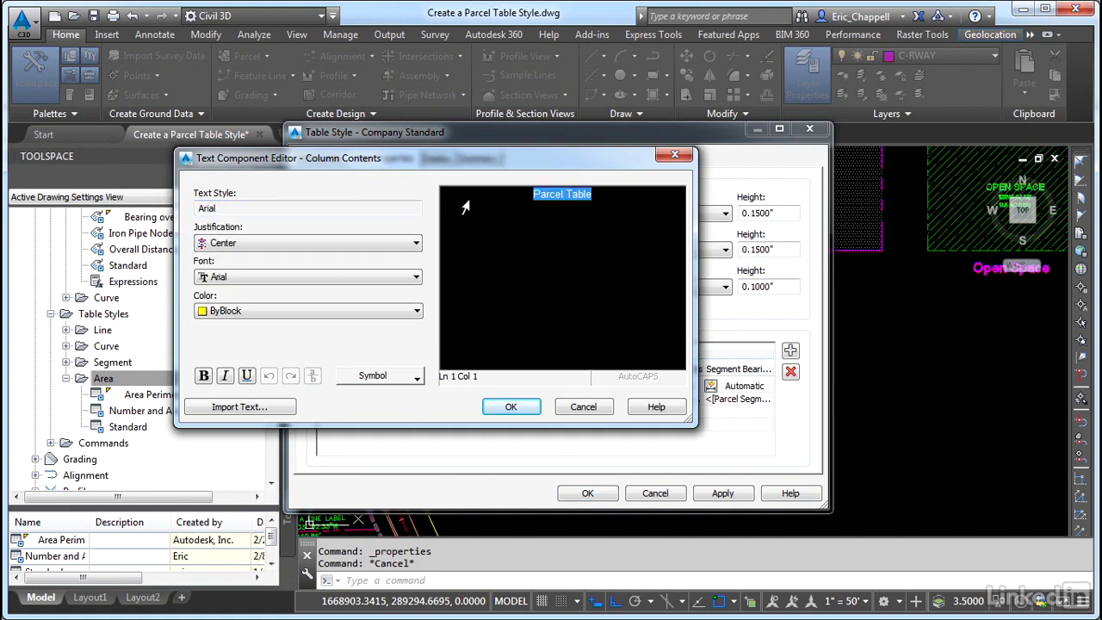
pyautogui.write('TABLE OF LOTS')
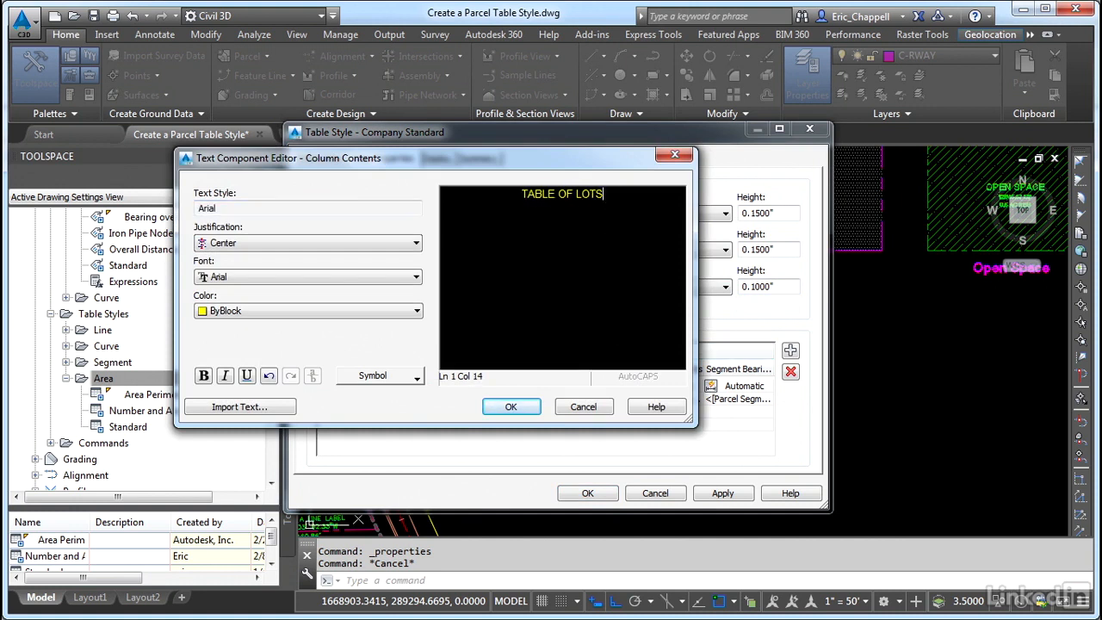
pyautogui.click(506, 405)
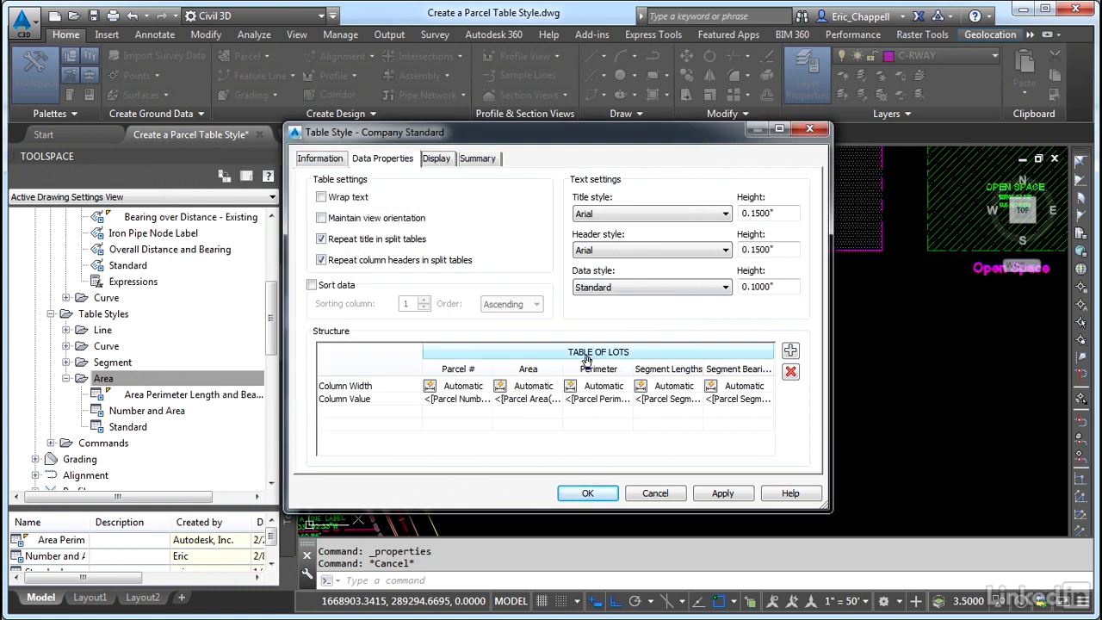
# Rename the Parcel # column header to LOT NO
pyautogui.doubleClick(457, 372)
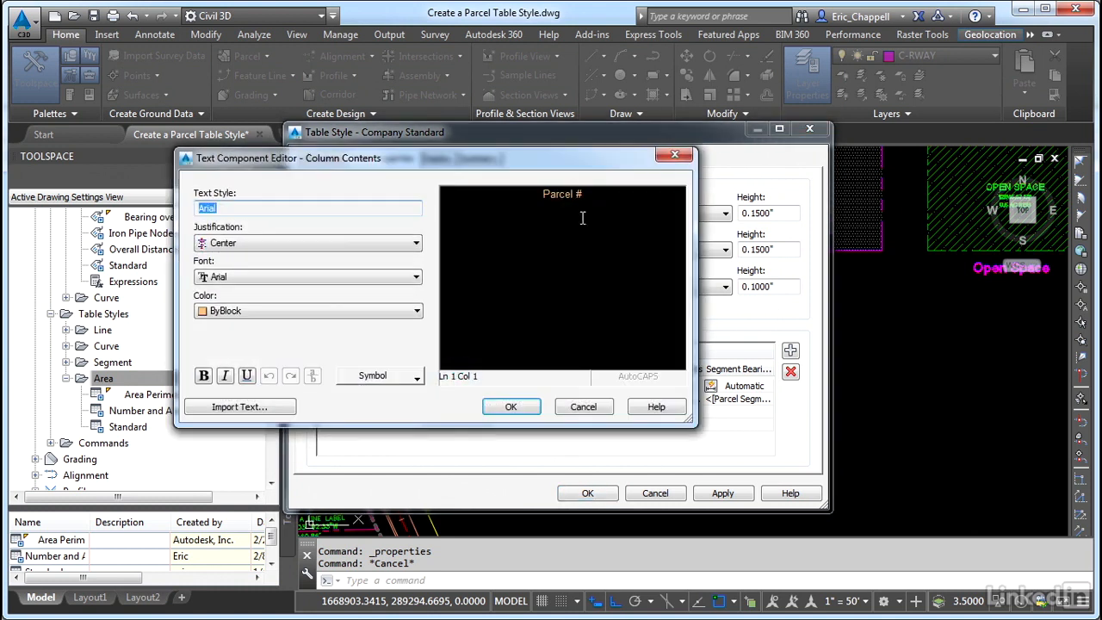
pyautogui.moveTo(584, 195); pyautogui.dragTo(439, 211)
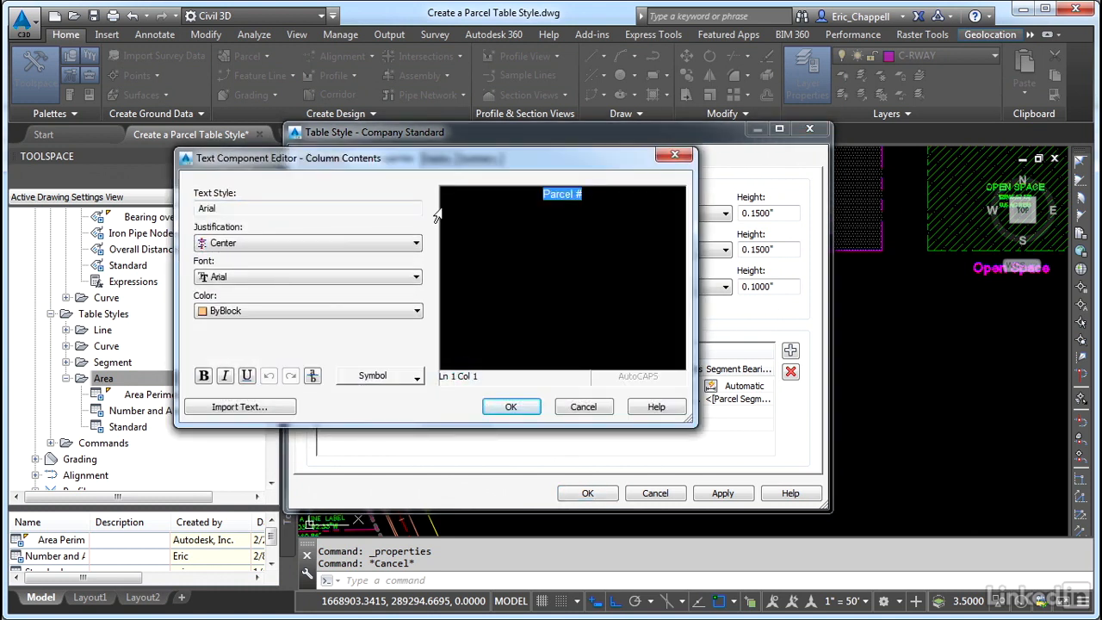
pyautogui.write('LOT NOT')
pyautogui.press('BackSpace')
pyautogui.click(511, 407)
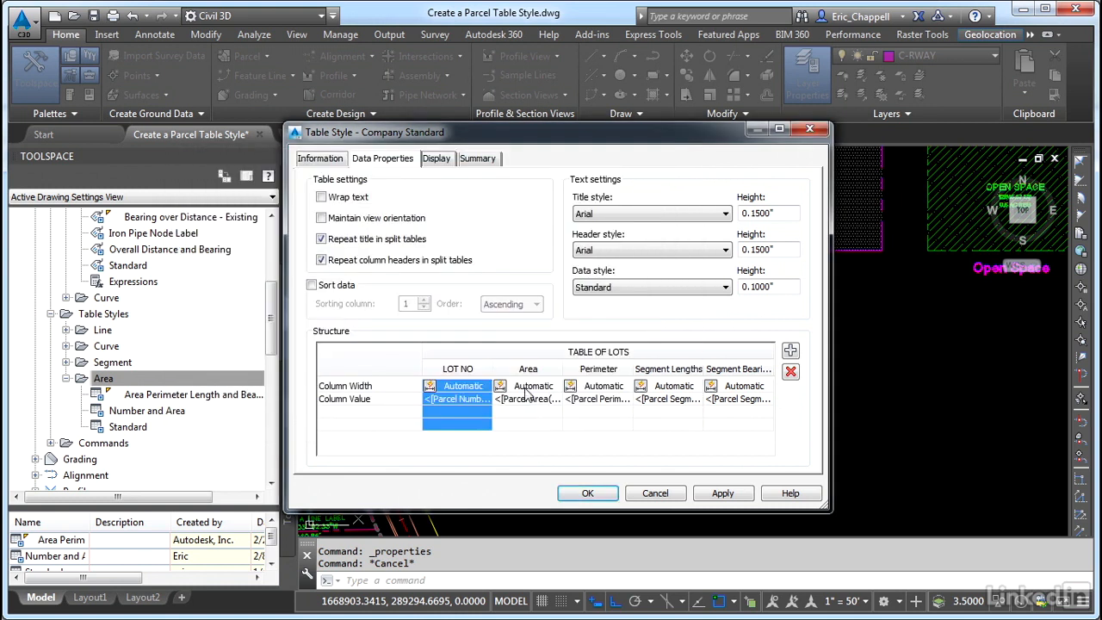
# Rename the Area column header to AREA (AC)
pyautogui.doubleClick(526, 372)
pyautogui.hotkey('ctrl', 'a')
pyautogui.write('AREA (AC)')
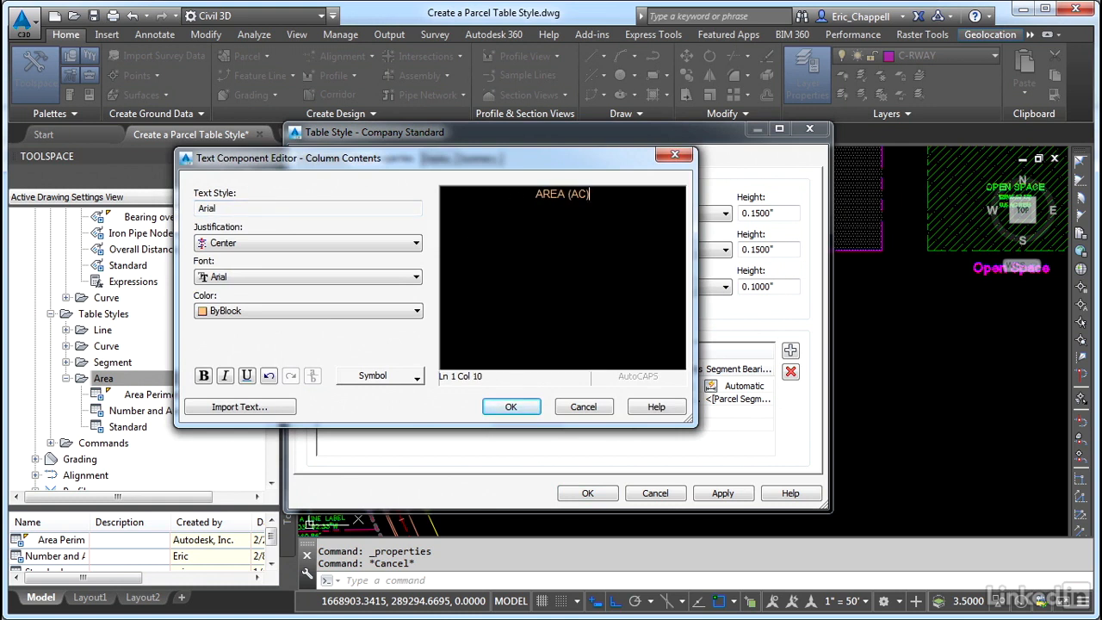
pyautogui.click(511, 407)
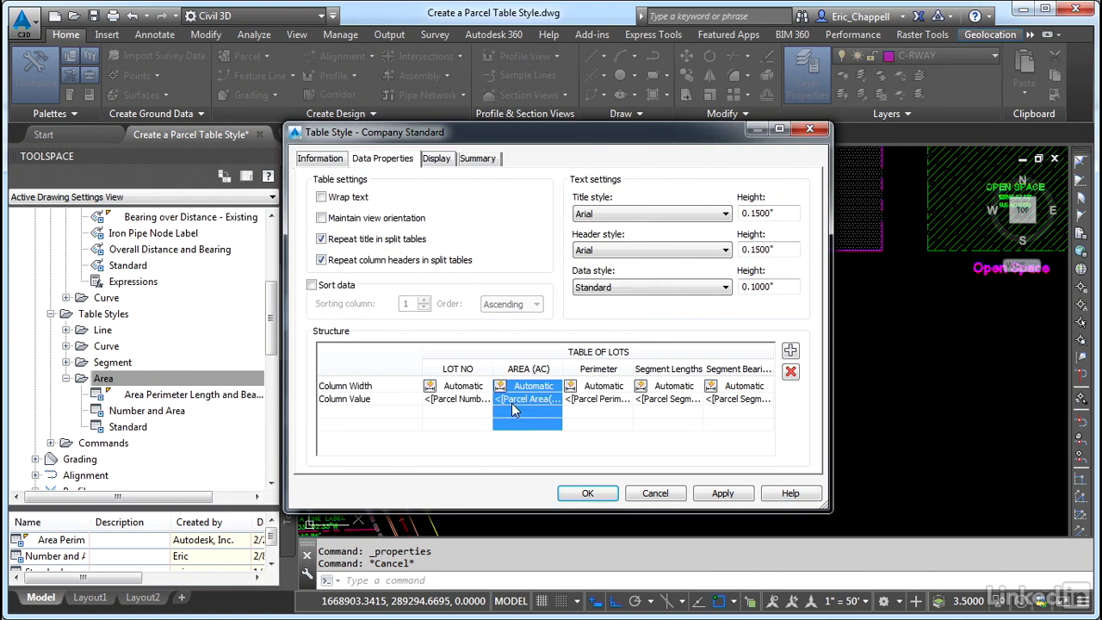
# Rename the Perimeter column header to AREA (SF)
pyautogui.doubleClick(598, 371)
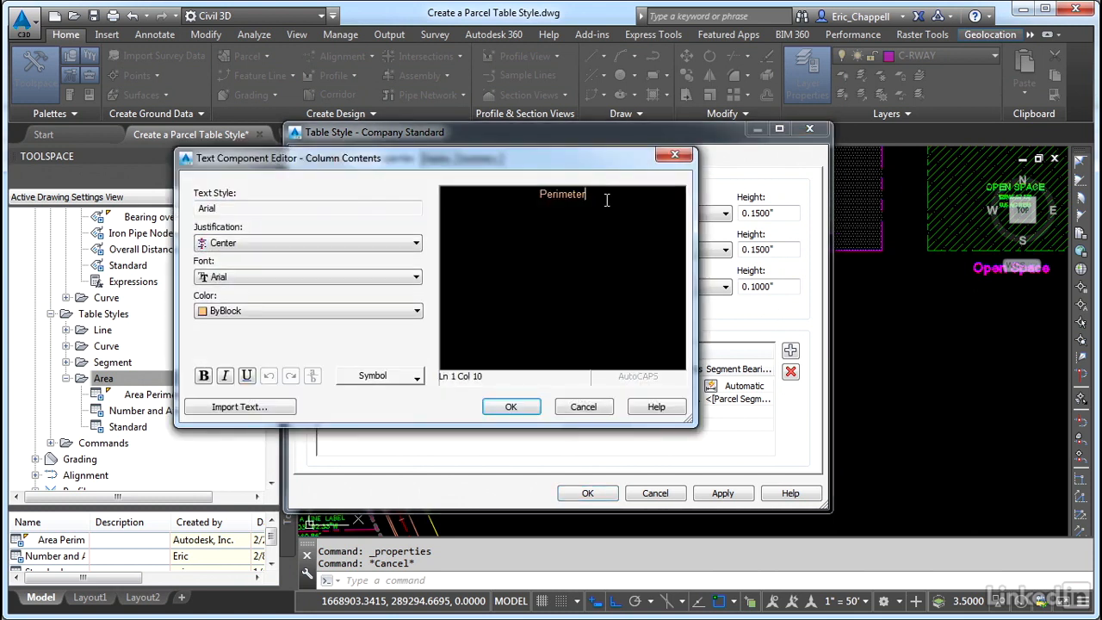
pyautogui.press('BackSpace')
pyautogui.press('BackSpace')
pyautogui.press('BackSpace')
pyautogui.press('BackSpace')
pyautogui.press('BackSpace')
pyautogui.press('BackSpace')
pyautogui.press('BackSpace')
pyautogui.write('AREA (SF)')
pyautogui.click(511, 406)
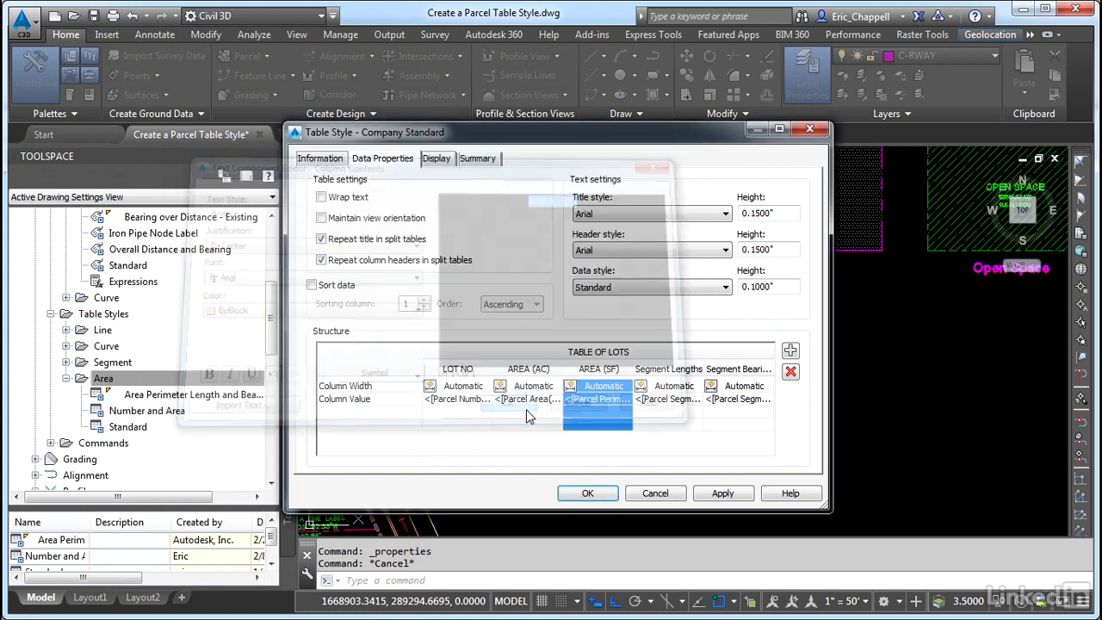
# Delete the Segment Lengths and Segment Bearings columns from the table structure
pyautogui.click(676, 376)
pyautogui.click(790, 371)
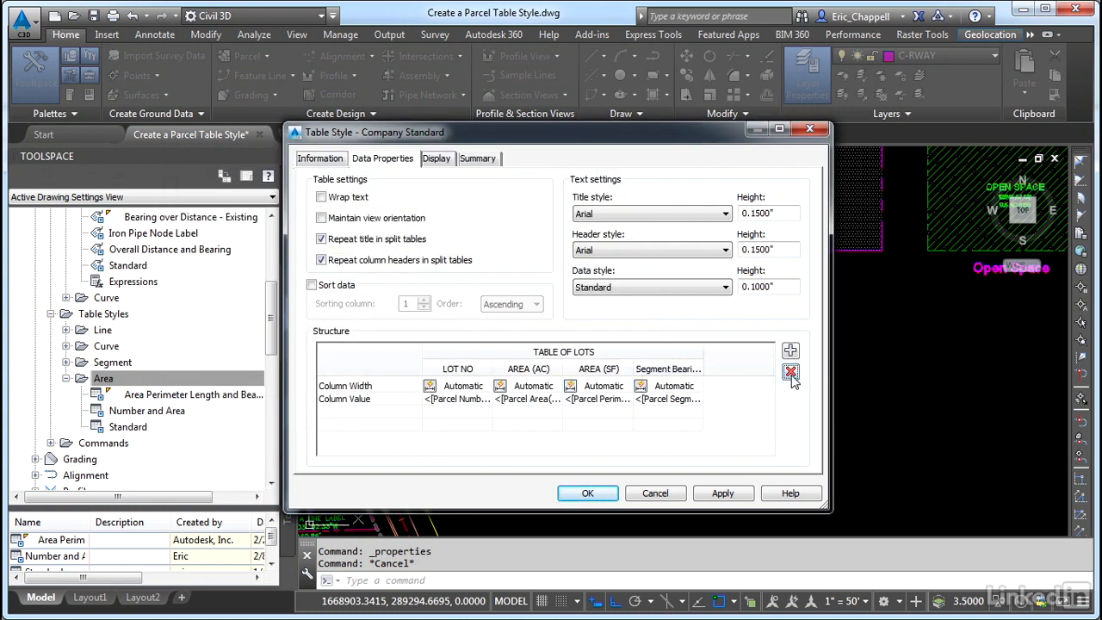
pyautogui.click(697, 372)
pyautogui.click(791, 372)
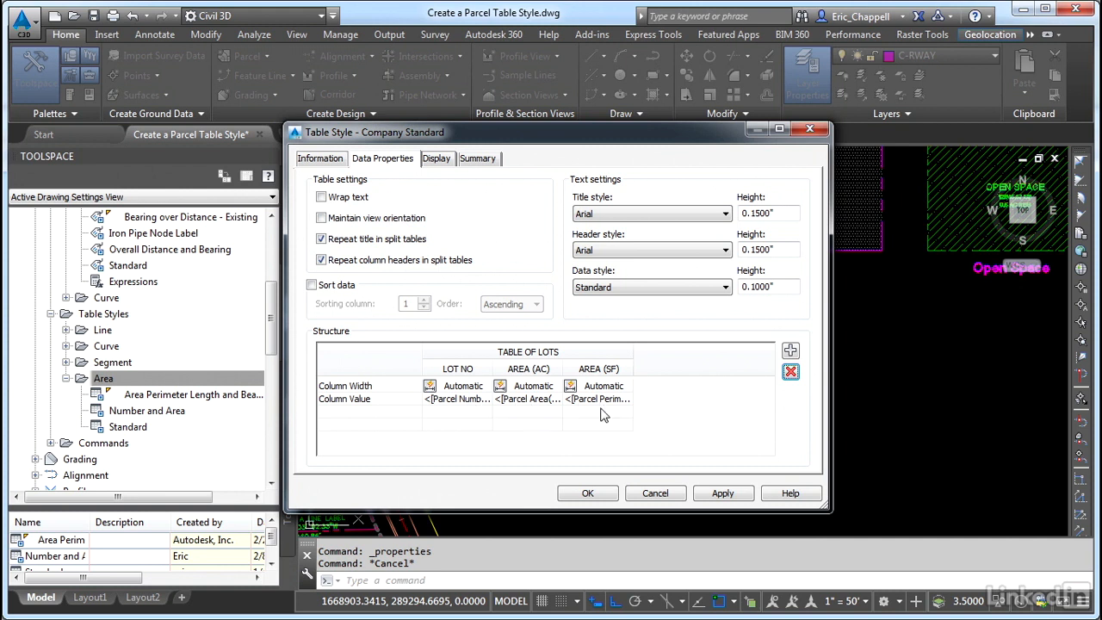
# Open the LOT NO column value and review the Parcel Number property's modifiers
pyautogui.click(457, 410)
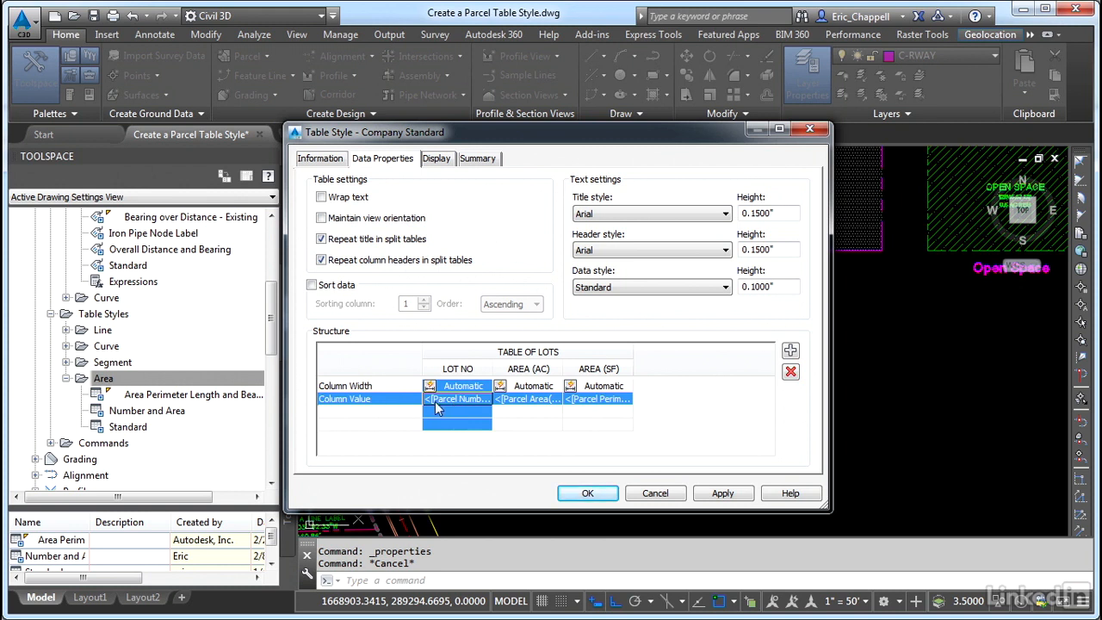
pyautogui.doubleClick(440, 406)
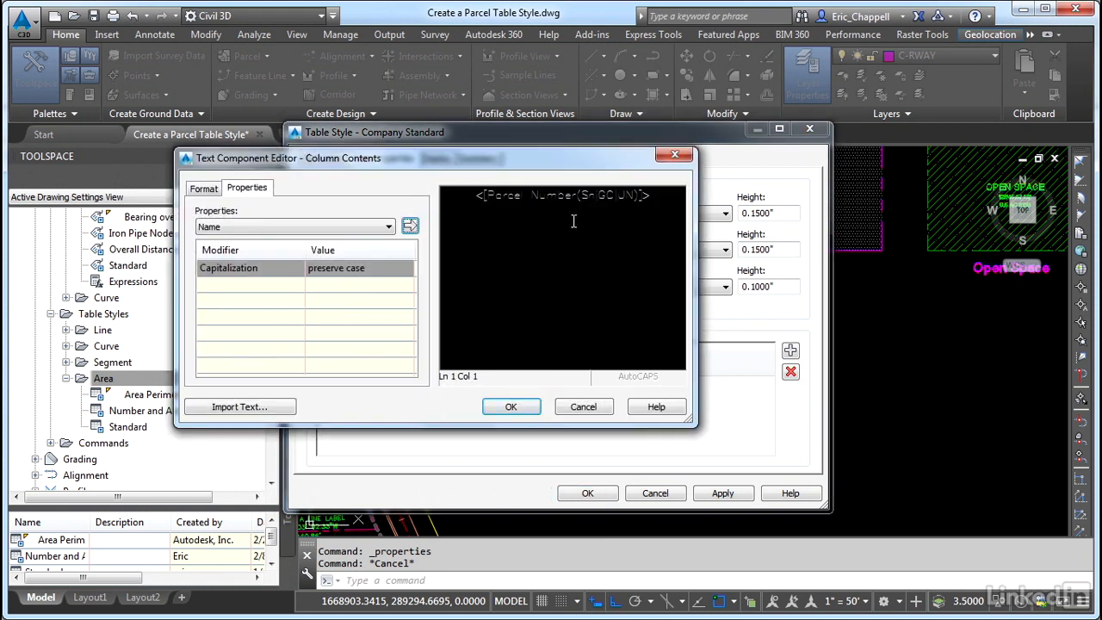
pyautogui.doubleClick(568, 196)
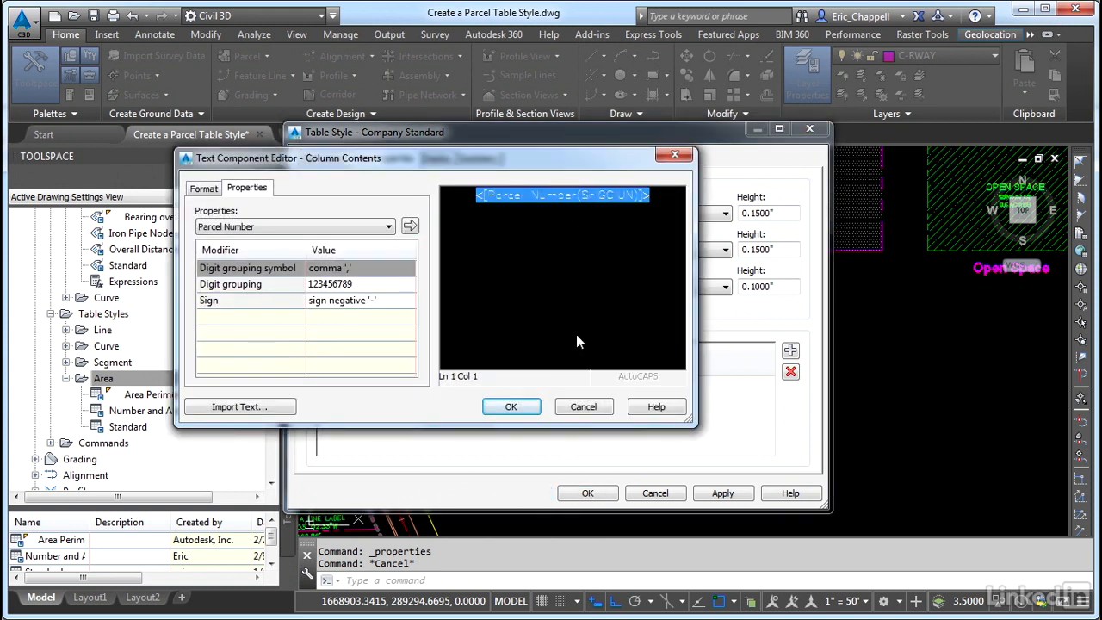
pyautogui.click(521, 407)
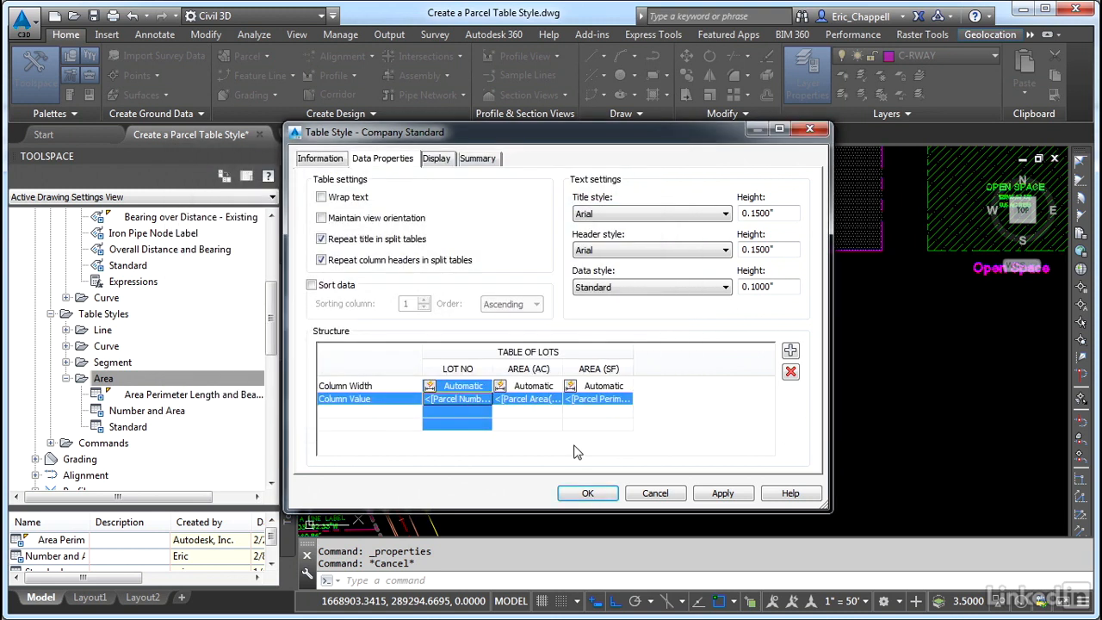
# Set the Parcel Area unit in the AREA (AC) column value to acre
pyautogui.click(535, 402)
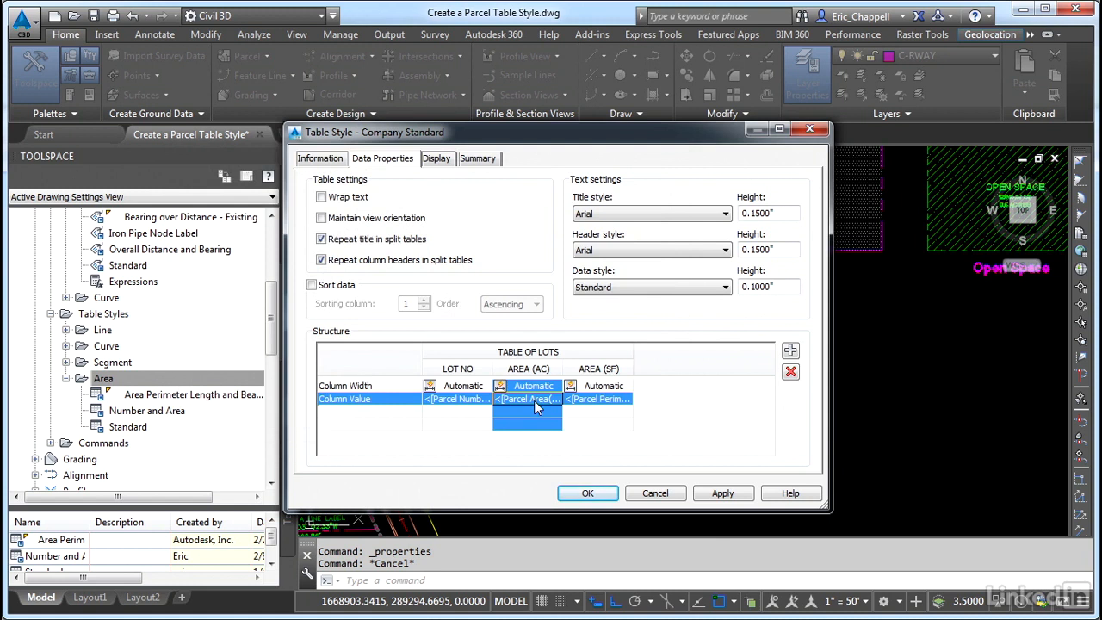
pyautogui.doubleClick(534, 401)
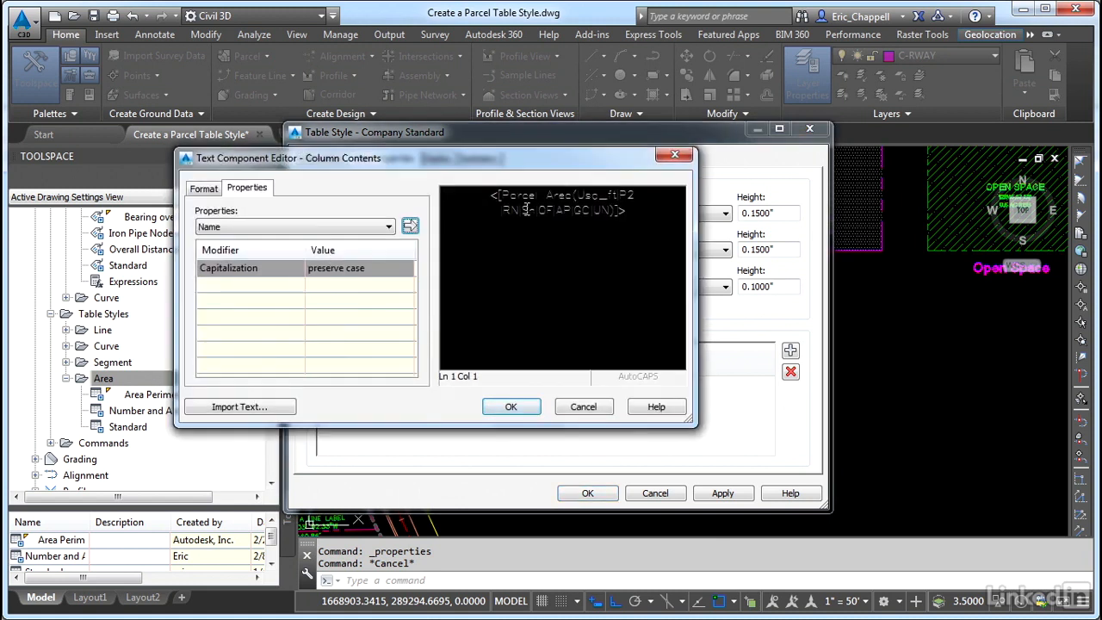
pyautogui.click(527, 210)
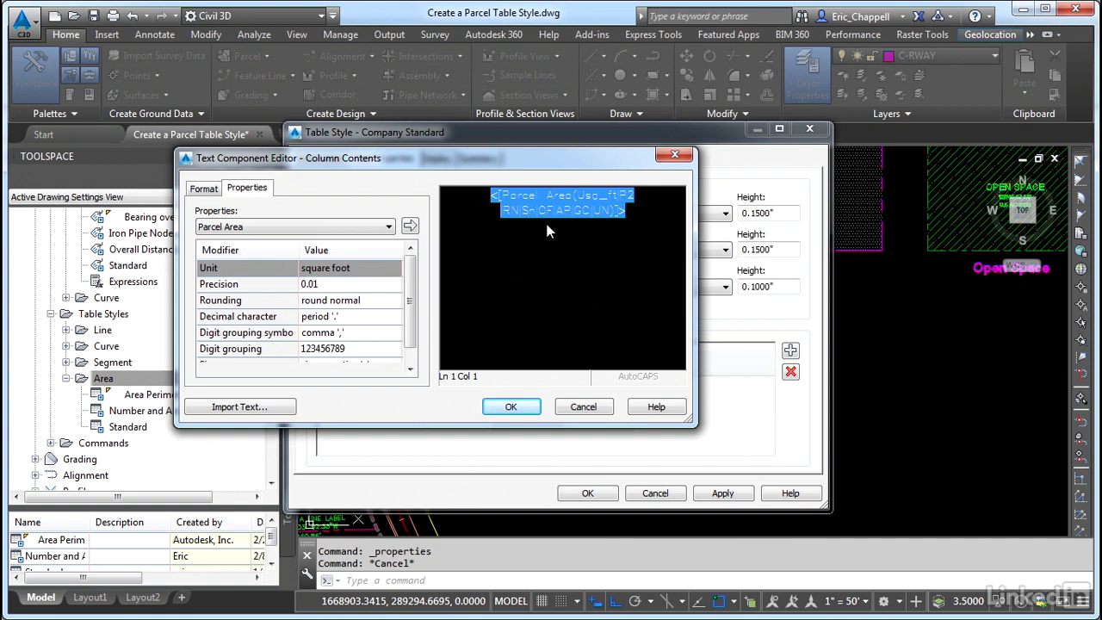
pyautogui.click(330, 267)
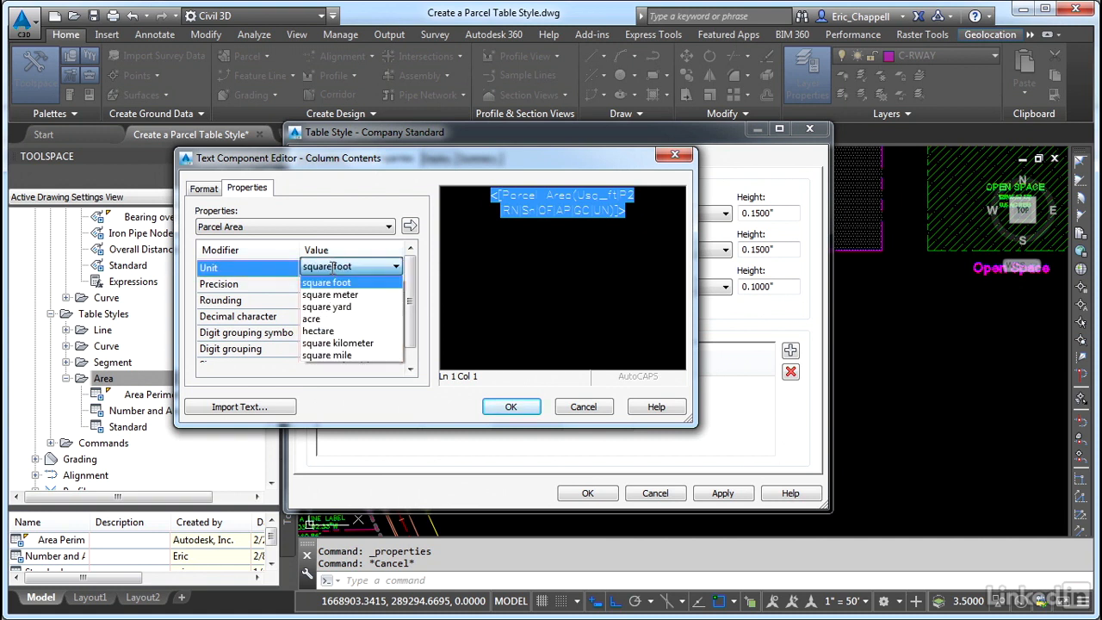
pyautogui.click(324, 319)
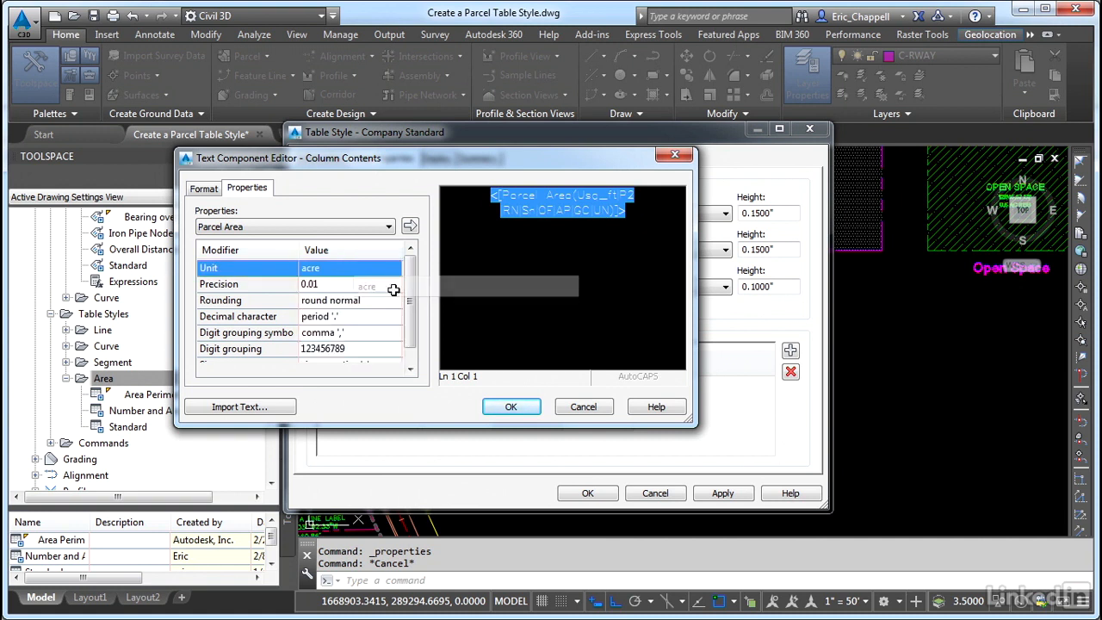
pyautogui.click(510, 408)
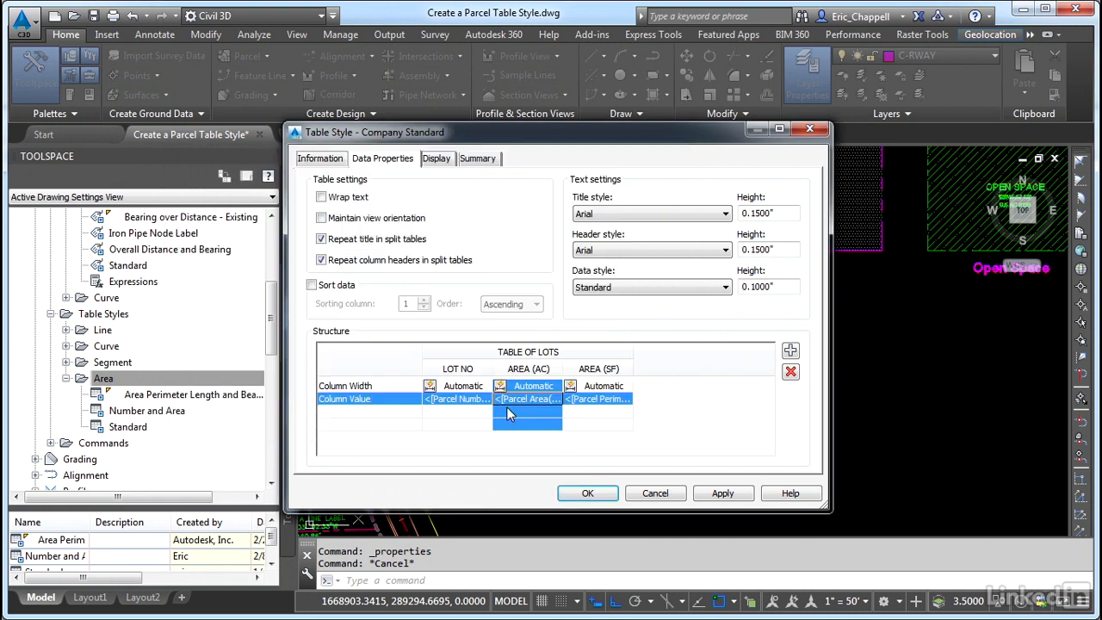
# Replace the AREA (SF) column value with the Parcel Area property in square feet
pyautogui.doubleClick(602, 403)
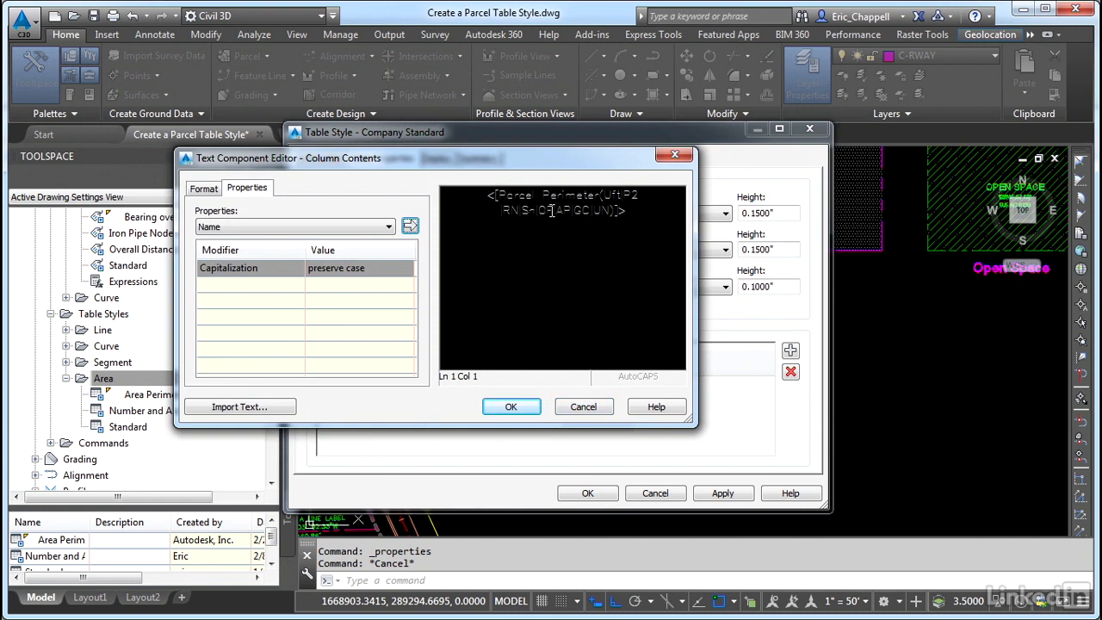
pyautogui.click(553, 210)
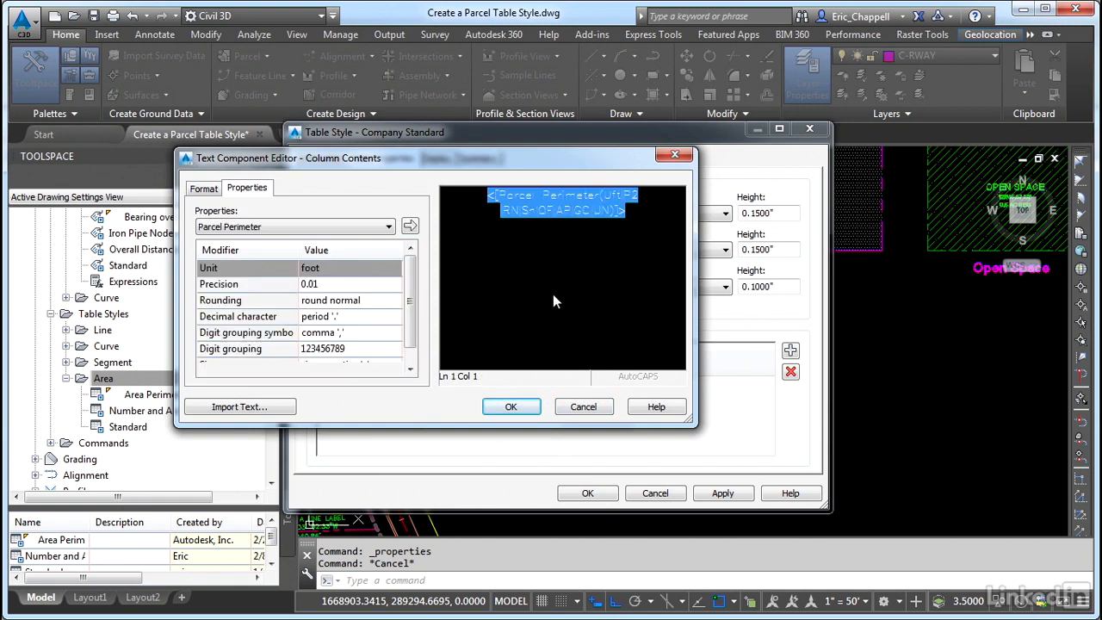
pyautogui.click(366, 228)
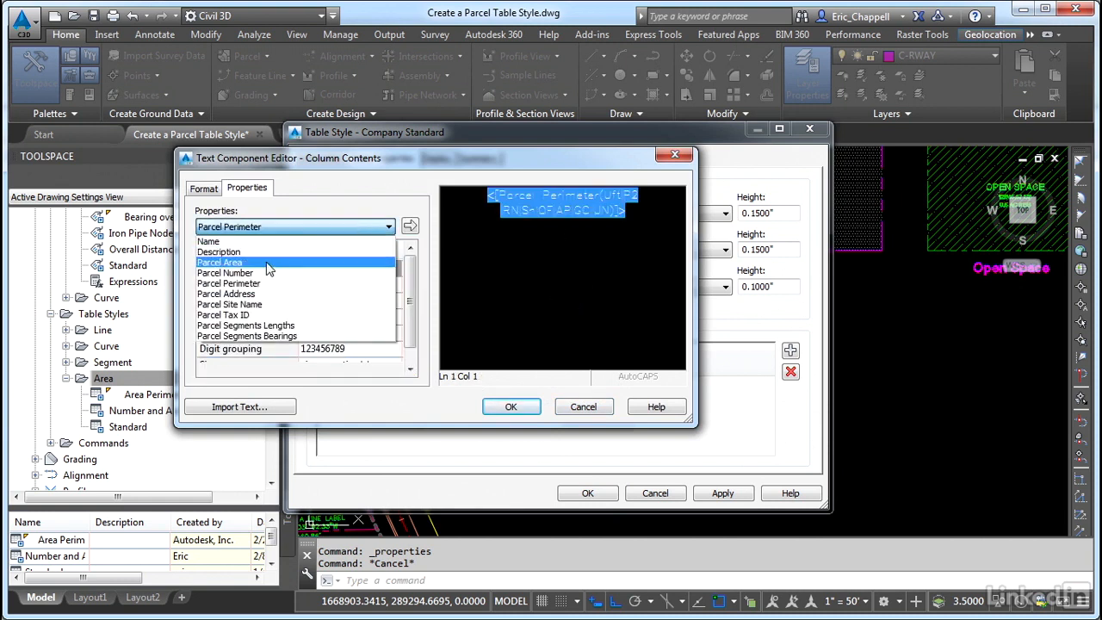
pyautogui.click(345, 262)
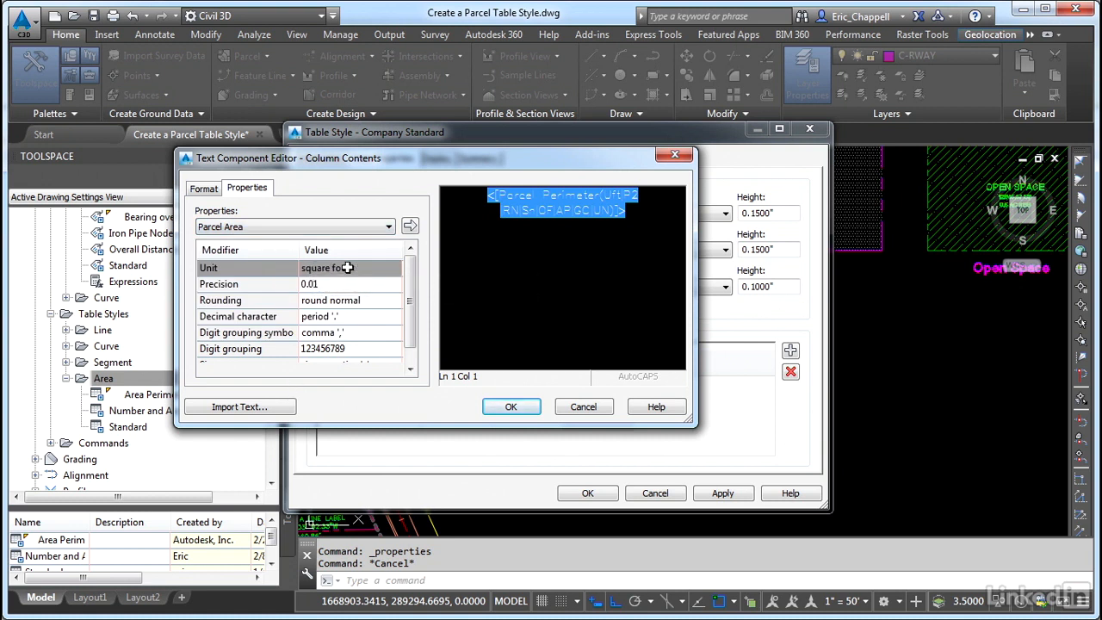
pyautogui.click(409, 227)
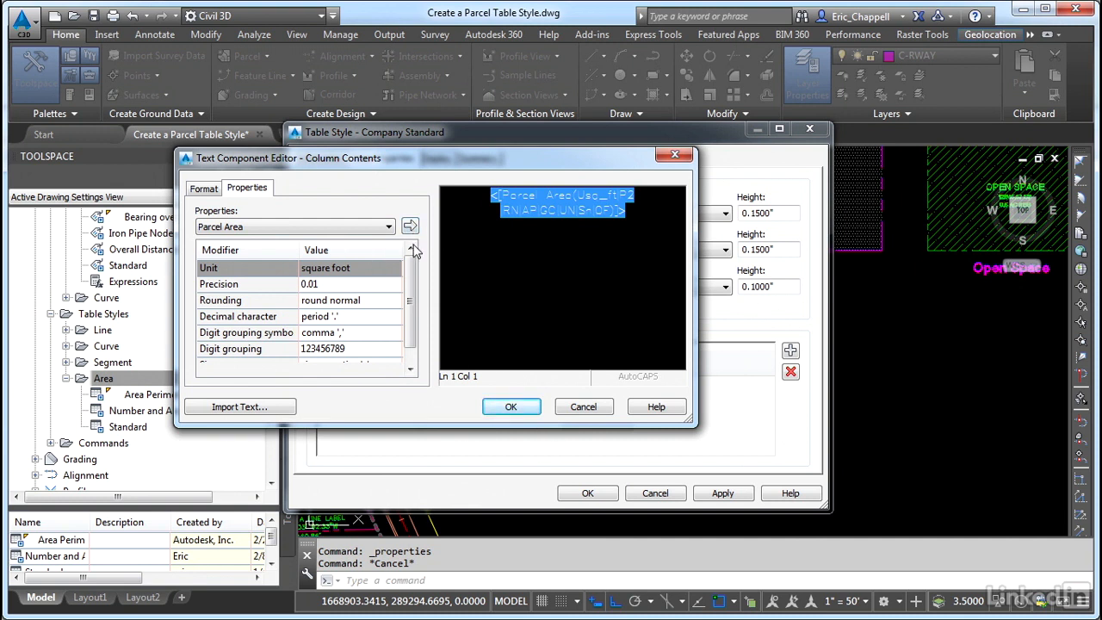
pyautogui.click(516, 408)
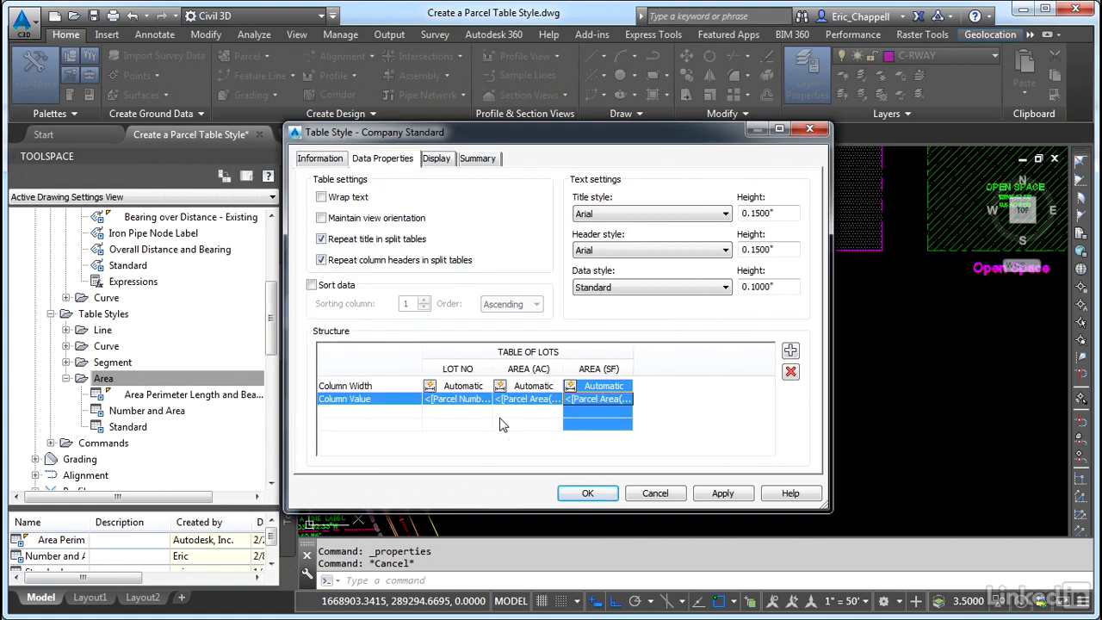
# Select all table components in the display settings and assign them to layer C-PROP-TABL
pyautogui.click(435, 161)
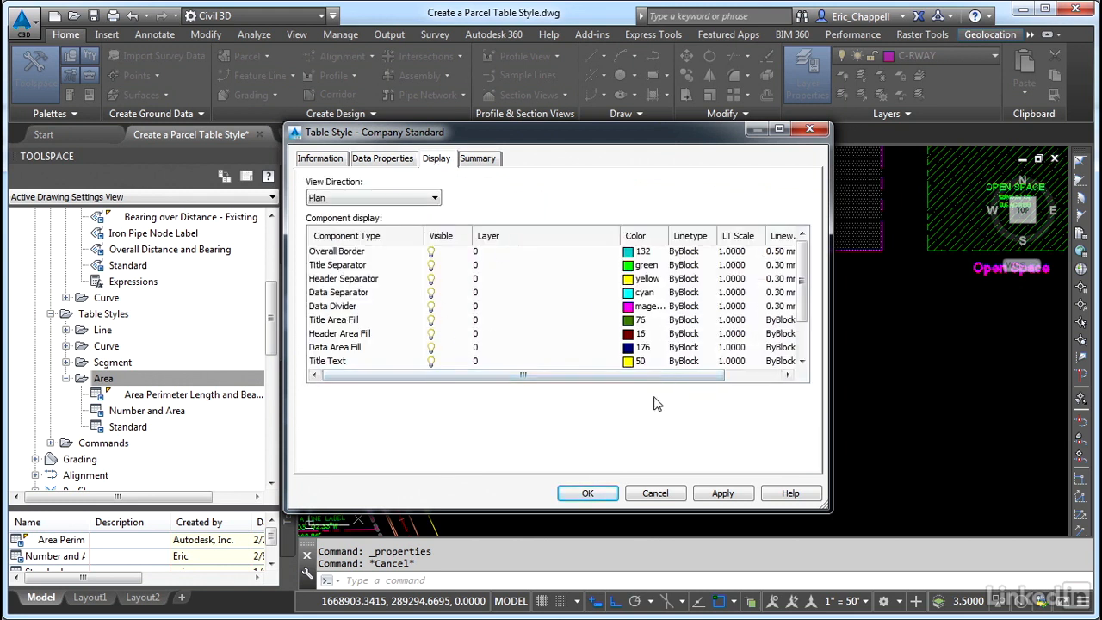
pyautogui.click(346, 254)
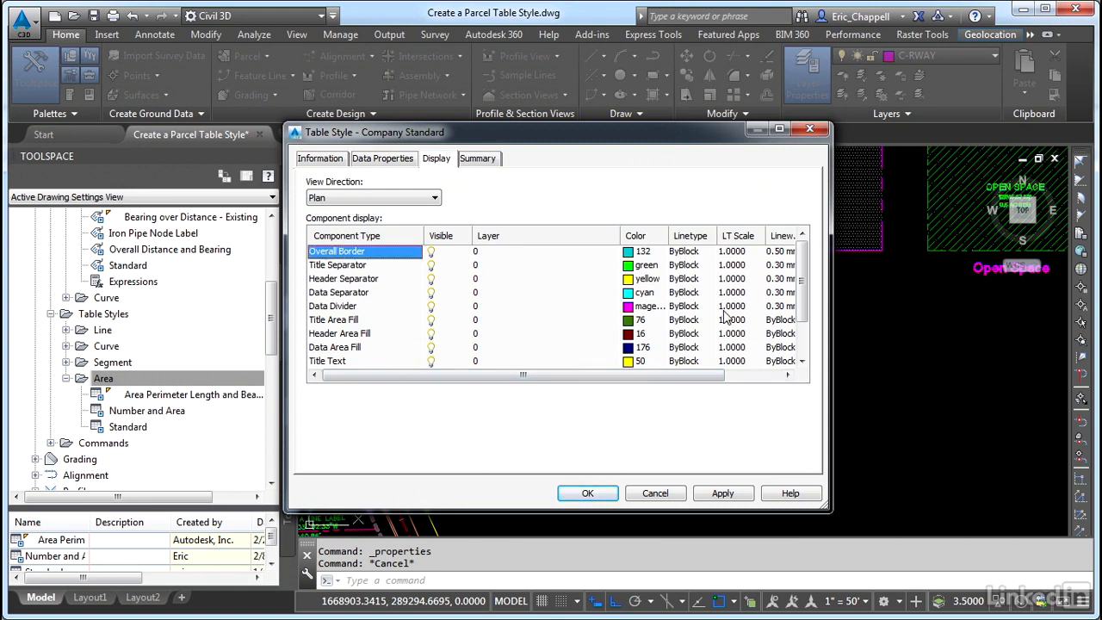
pyautogui.click(803, 344)
pyautogui.keyDown('shift'); pyautogui.click(357, 347); pyautogui.keyUp('shift')
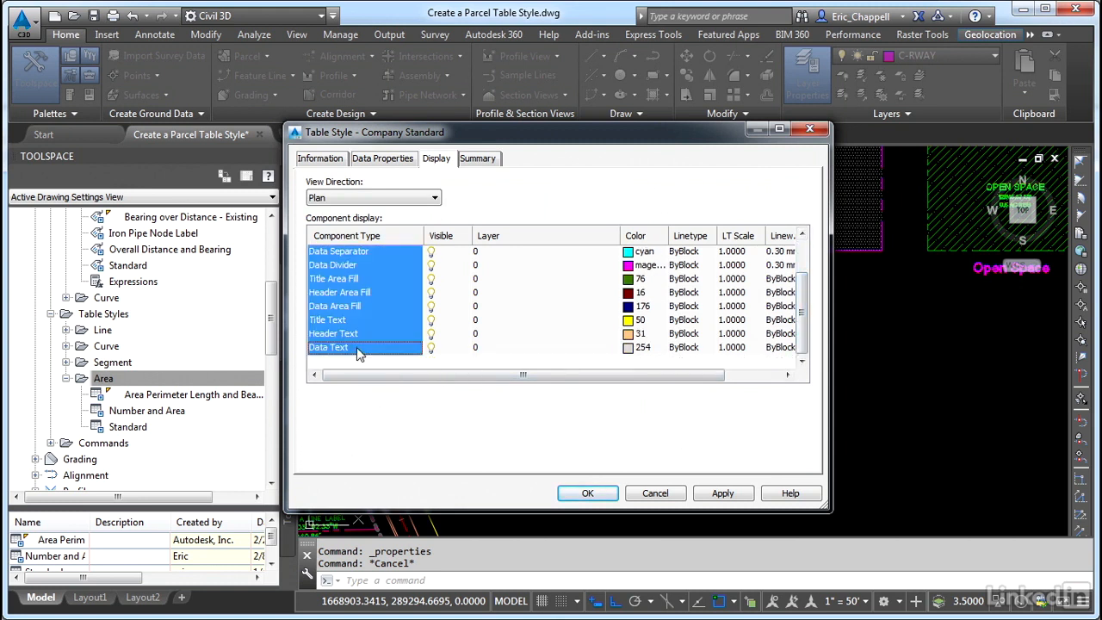
pyautogui.scroll(1, 803, 347)
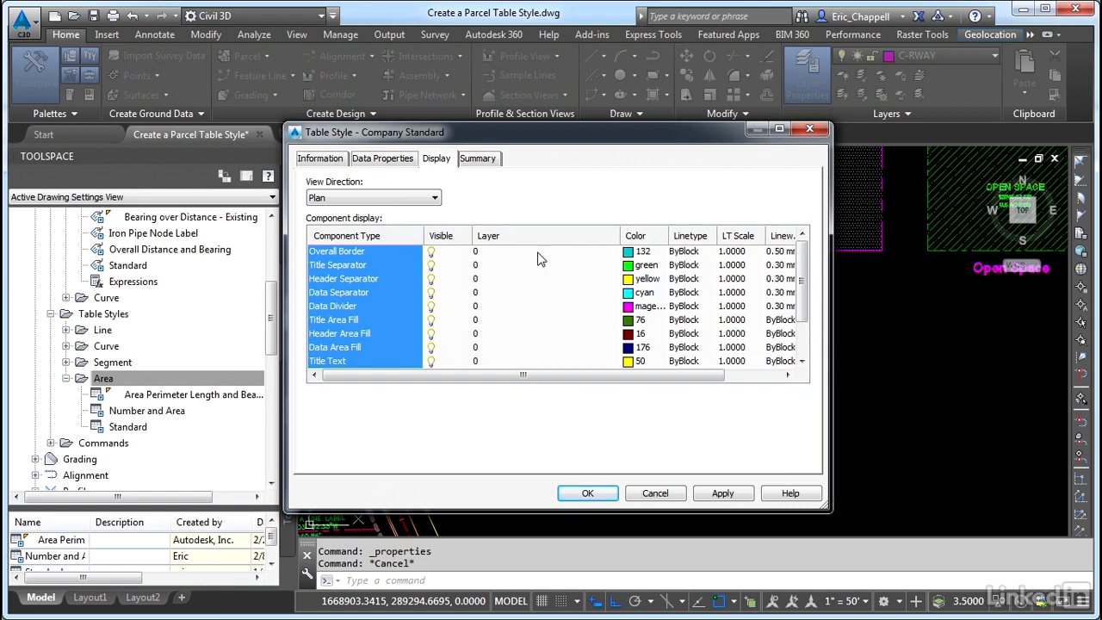
pyautogui.click(502, 266)
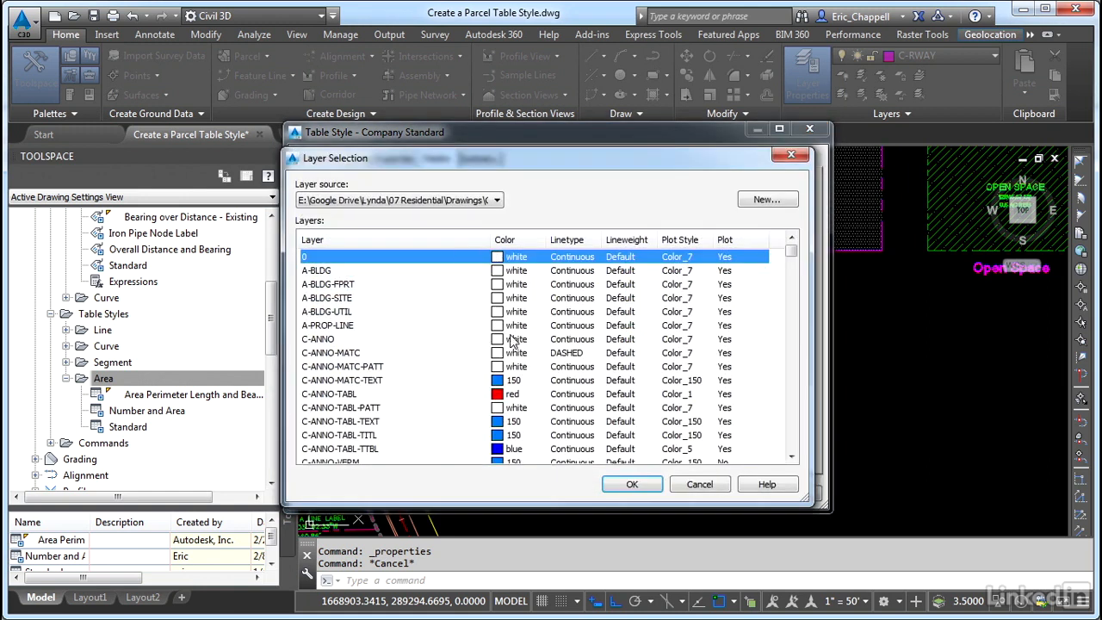
pyautogui.moveTo(790, 252); pyautogui.dragTo(790, 282)
pyautogui.click(329, 338)
pyautogui.click(629, 485)
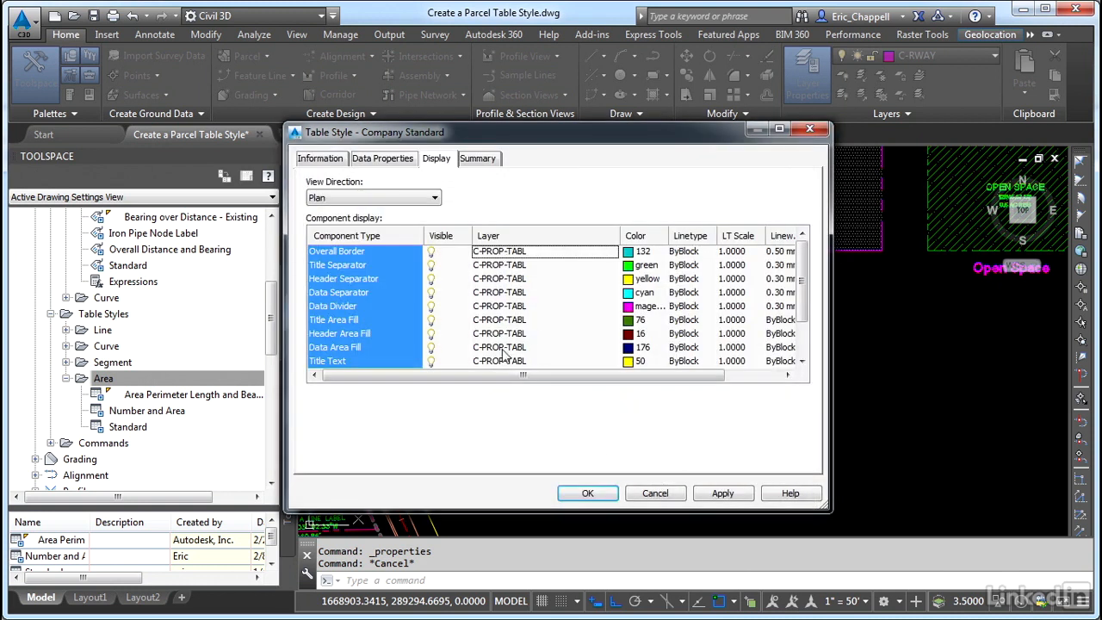
# Set the color and linetype of all selected table components to ByLayer
pyautogui.click(649, 255)
pyautogui.click(591, 352)
pyautogui.click(530, 443)
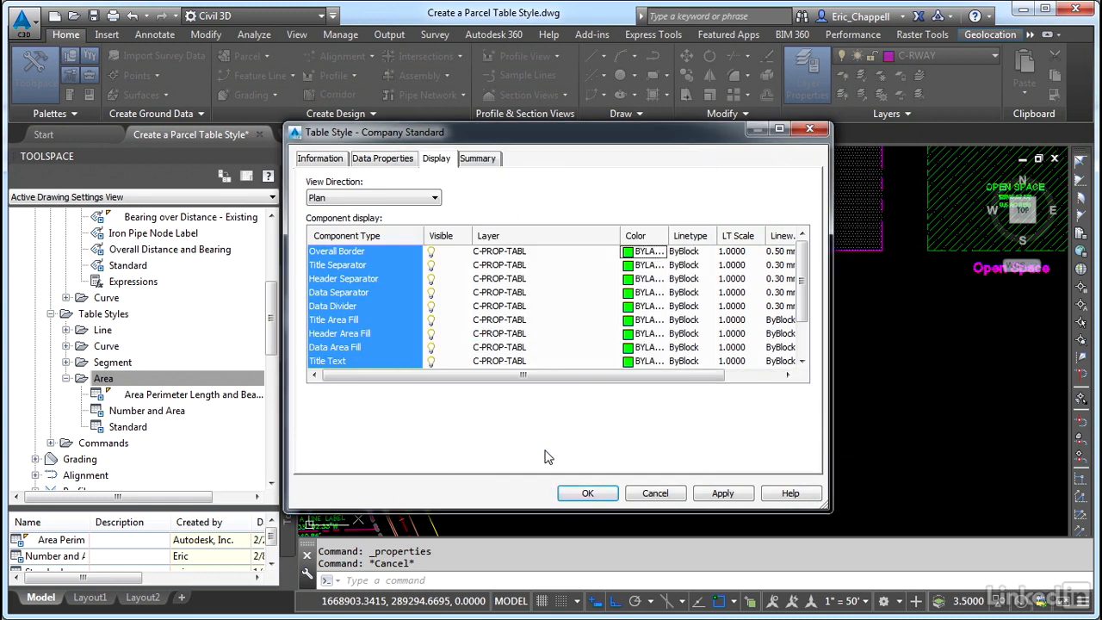
pyautogui.click(699, 255)
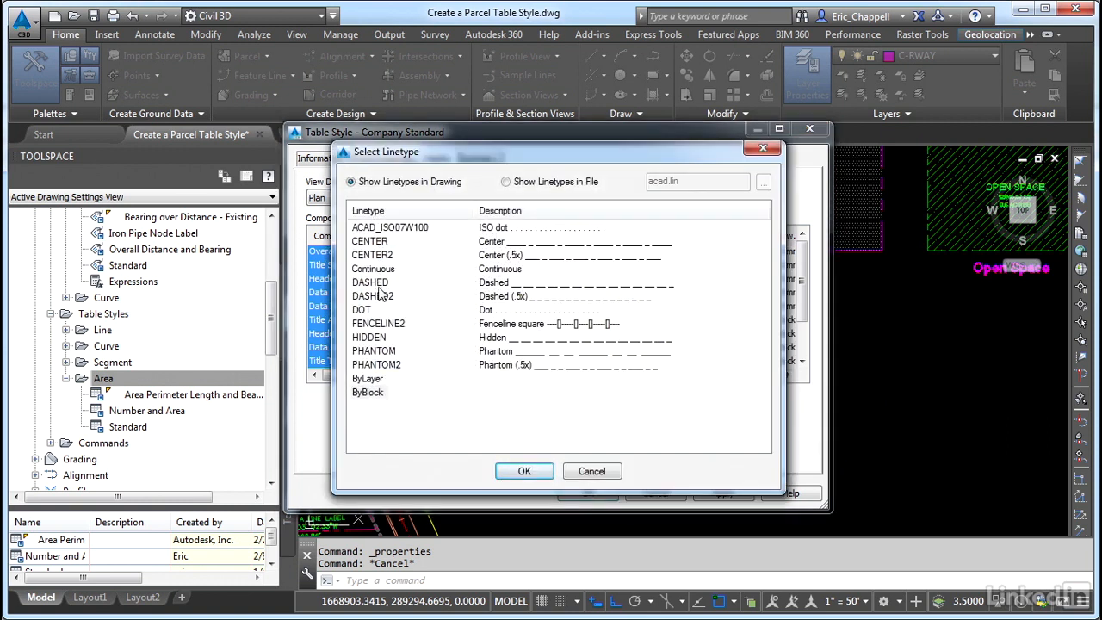
pyautogui.click(368, 379)
pyautogui.click(524, 471)
# Set the lineweight of all table components to ByLayer and save the table style
pyautogui.moveTo(534, 376); pyautogui.dragTo(746, 374)
pyautogui.click(728, 252)
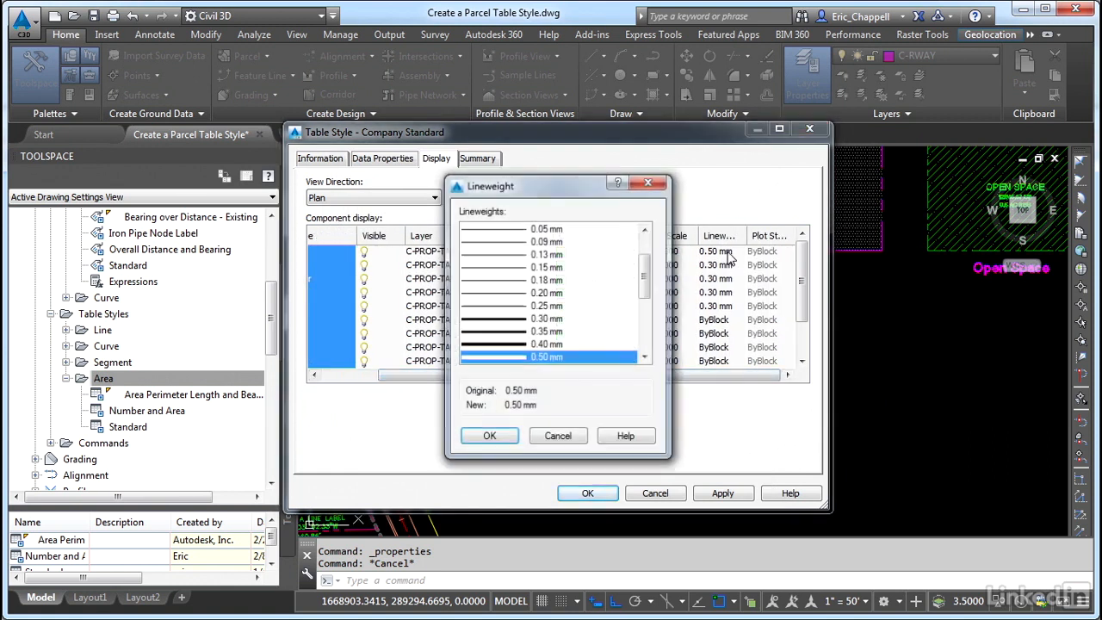
pyautogui.moveTo(646, 264); pyautogui.dragTo(659, 233)
pyautogui.click(556, 229)
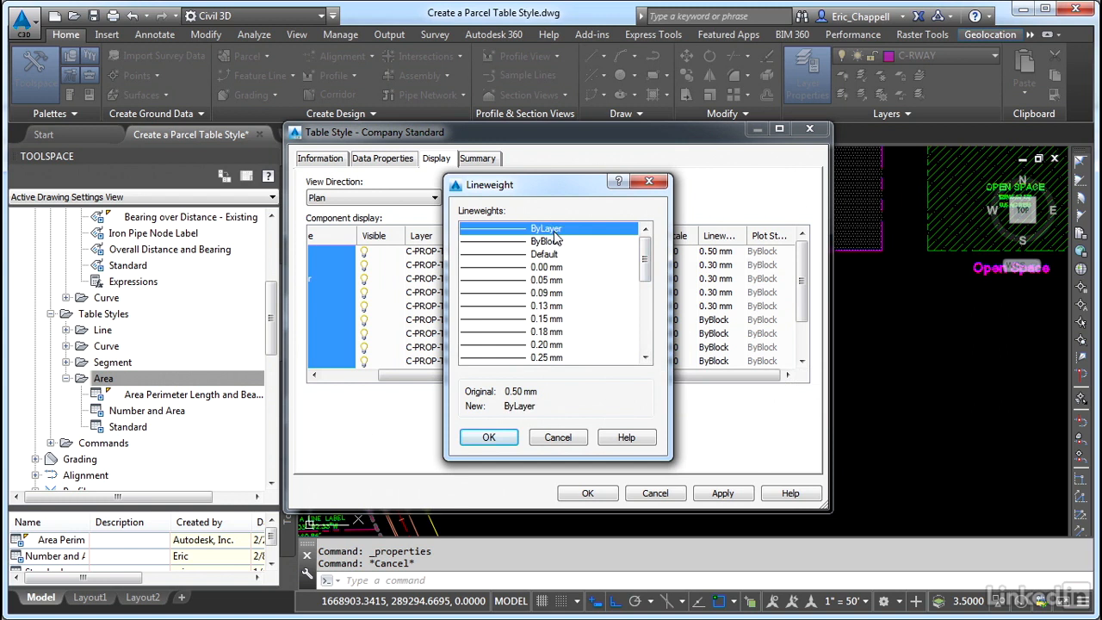
pyautogui.click(488, 437)
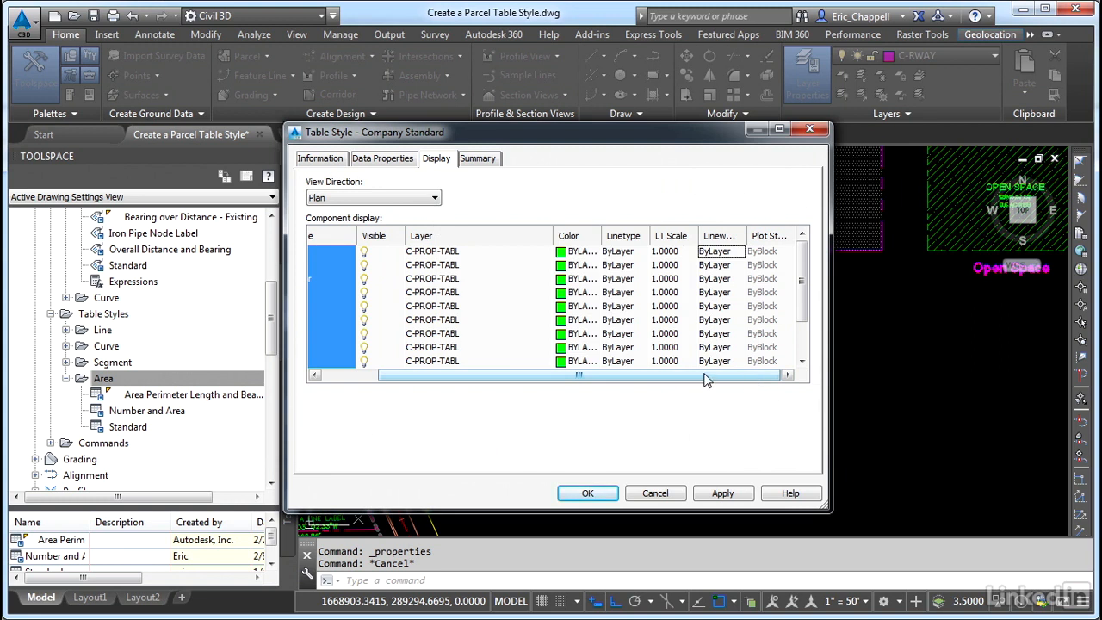
pyautogui.click(587, 493)
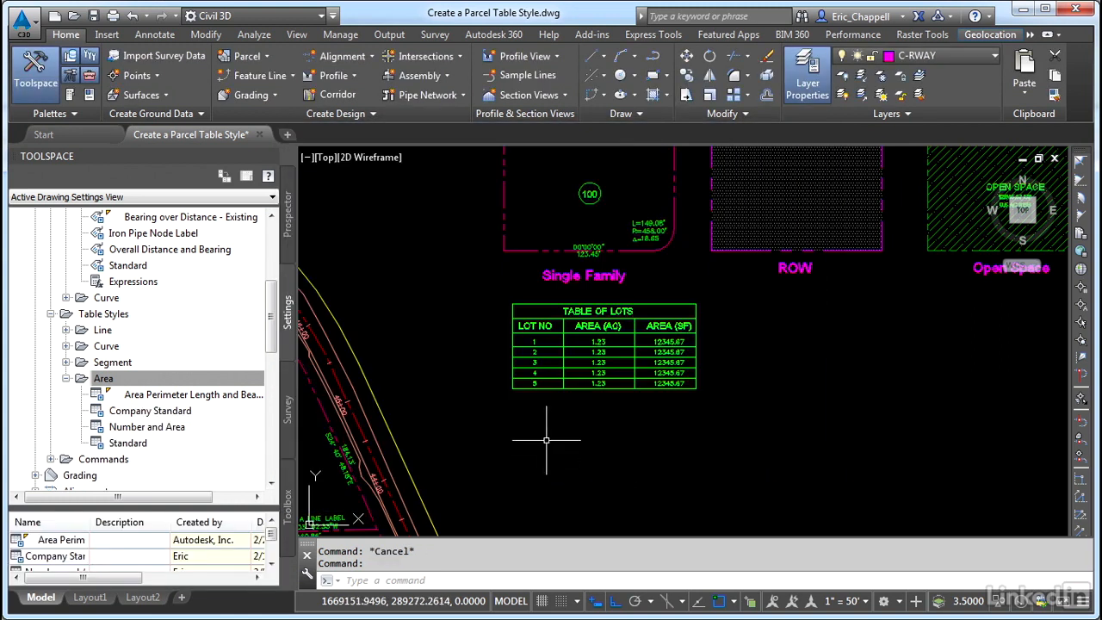
# Insert a parcel area table using the Company Standard style with Lot Number with Circle labels, placed right of the sample table
pyautogui.click(159, 36)
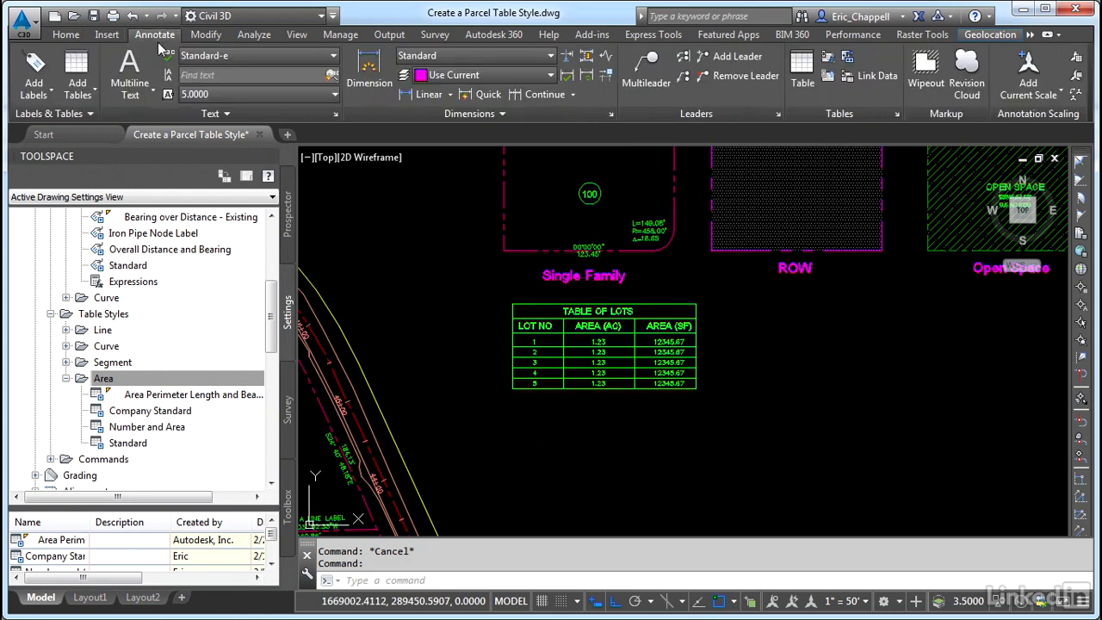
pyautogui.click(94, 100)
pyautogui.moveTo(139, 177)
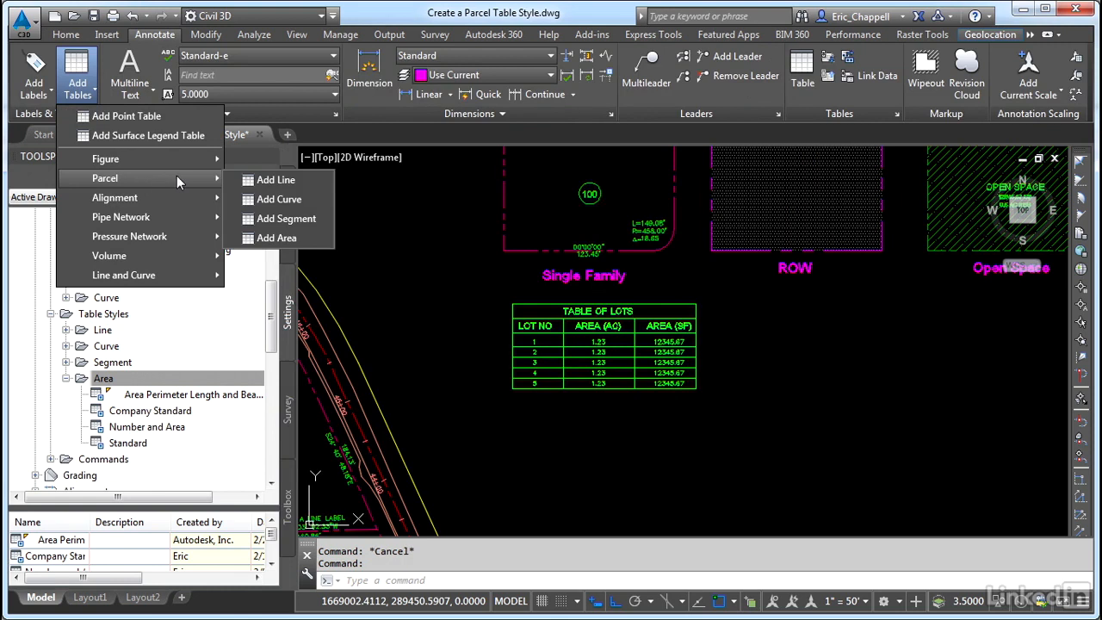
pyautogui.click(284, 240)
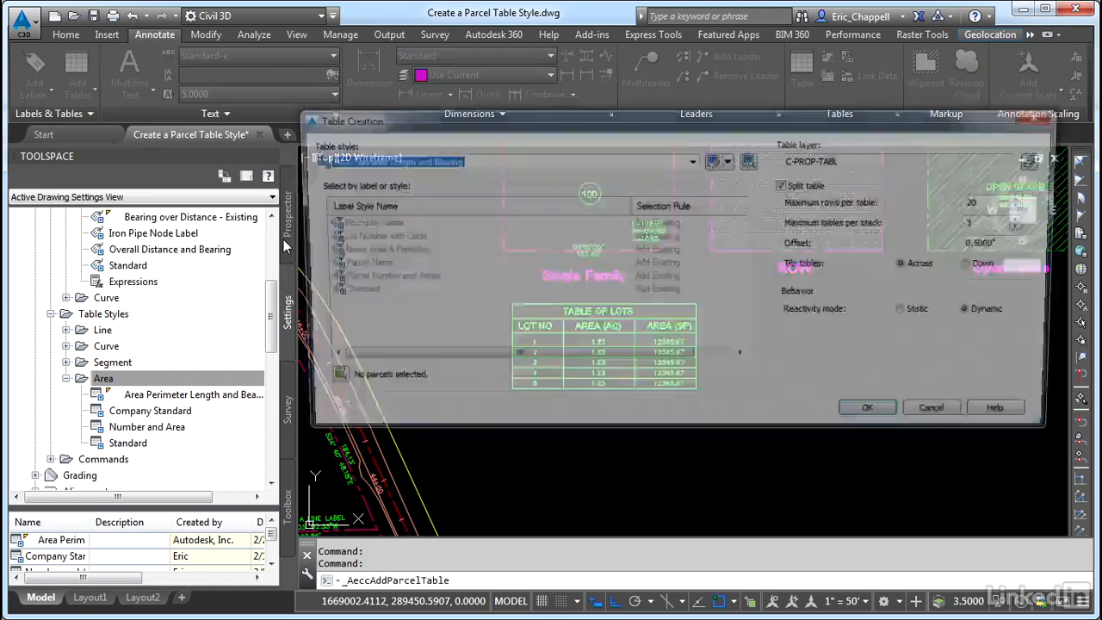
pyautogui.click(693, 161)
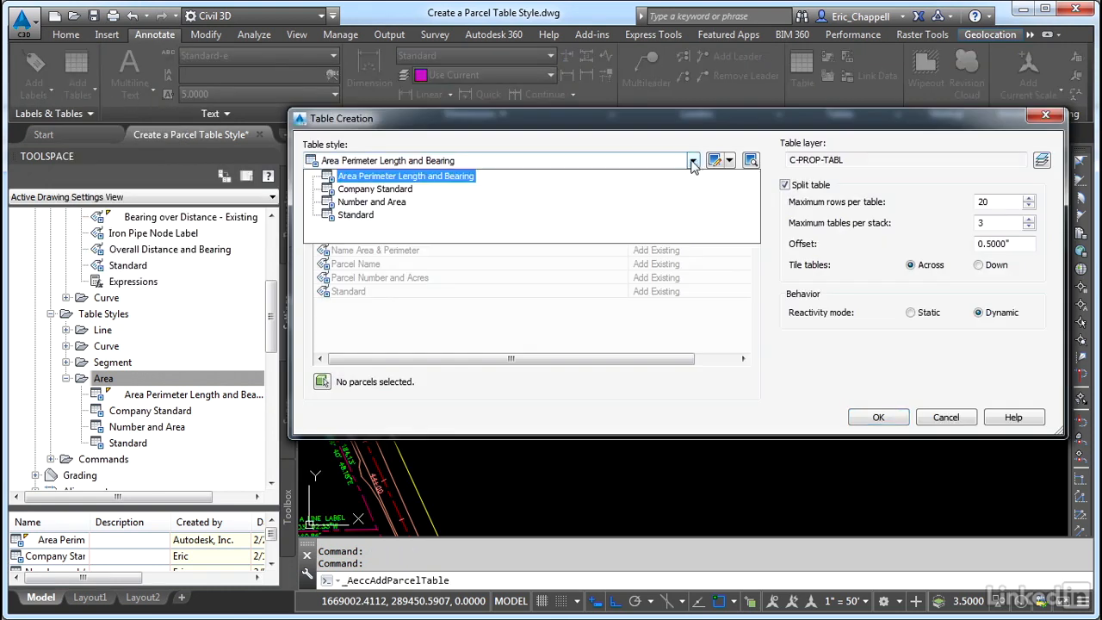
pyautogui.click(400, 184)
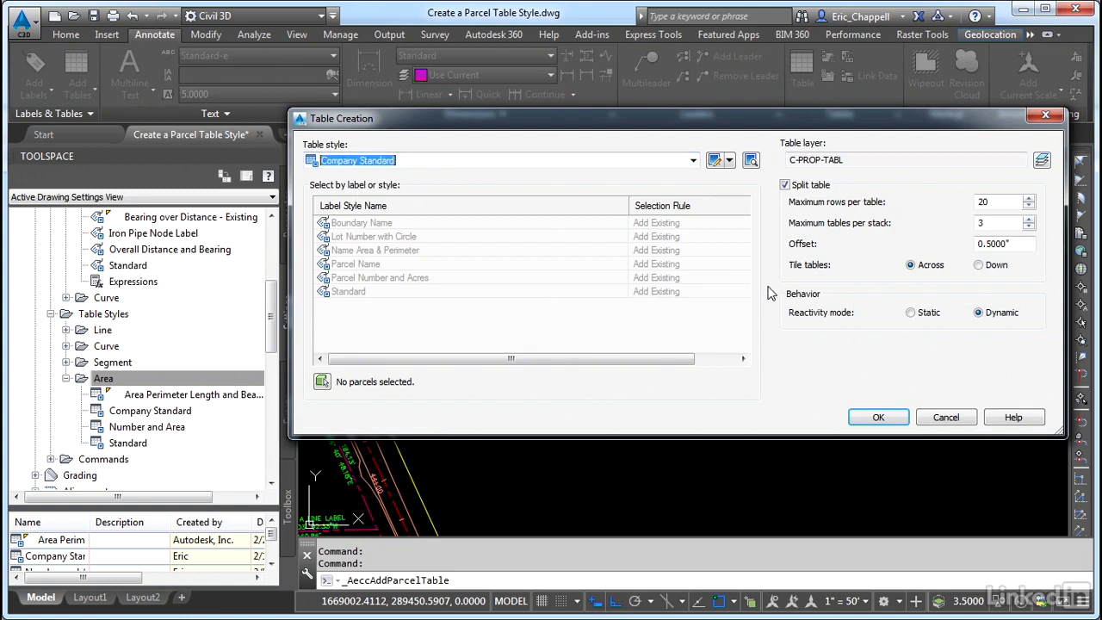
pyautogui.moveTo(629, 206); pyautogui.dragTo(493, 214)
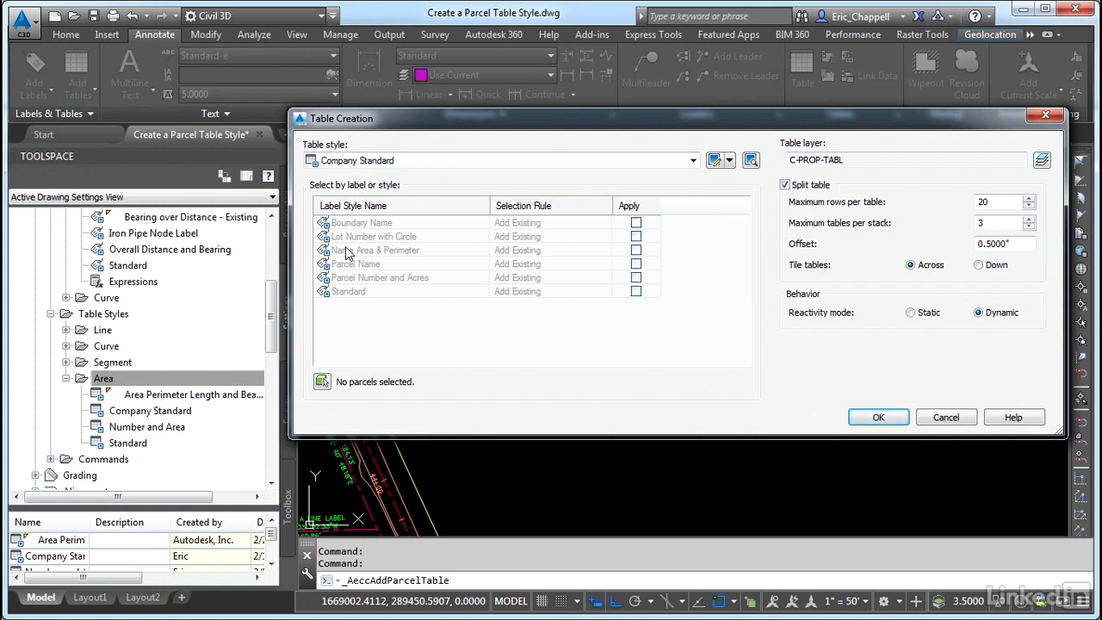
pyautogui.click(635, 237)
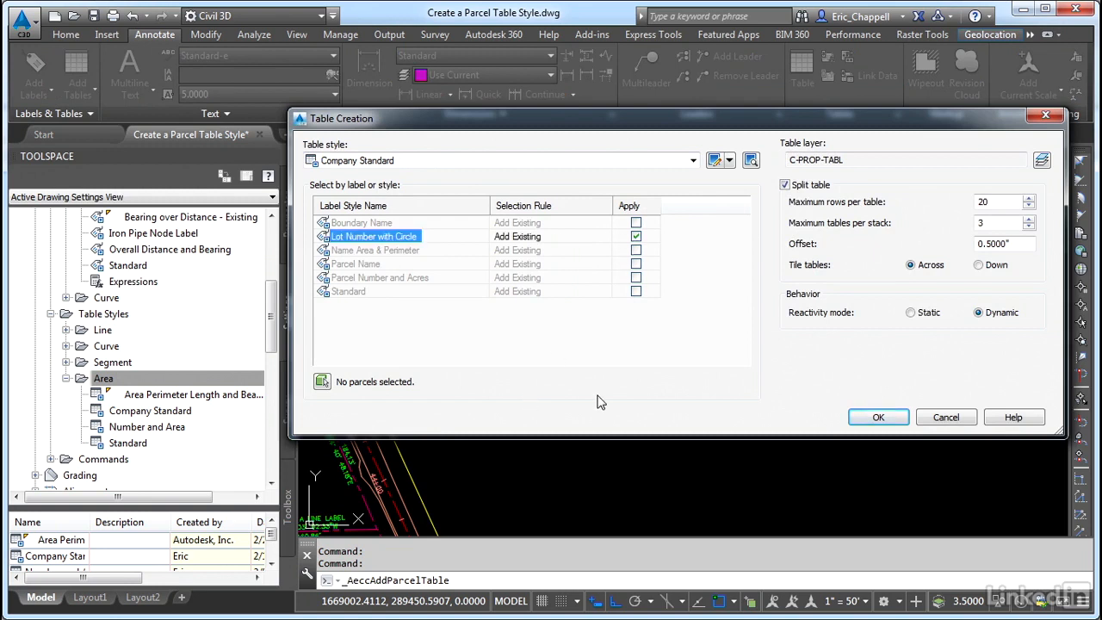
pyautogui.click(878, 417)
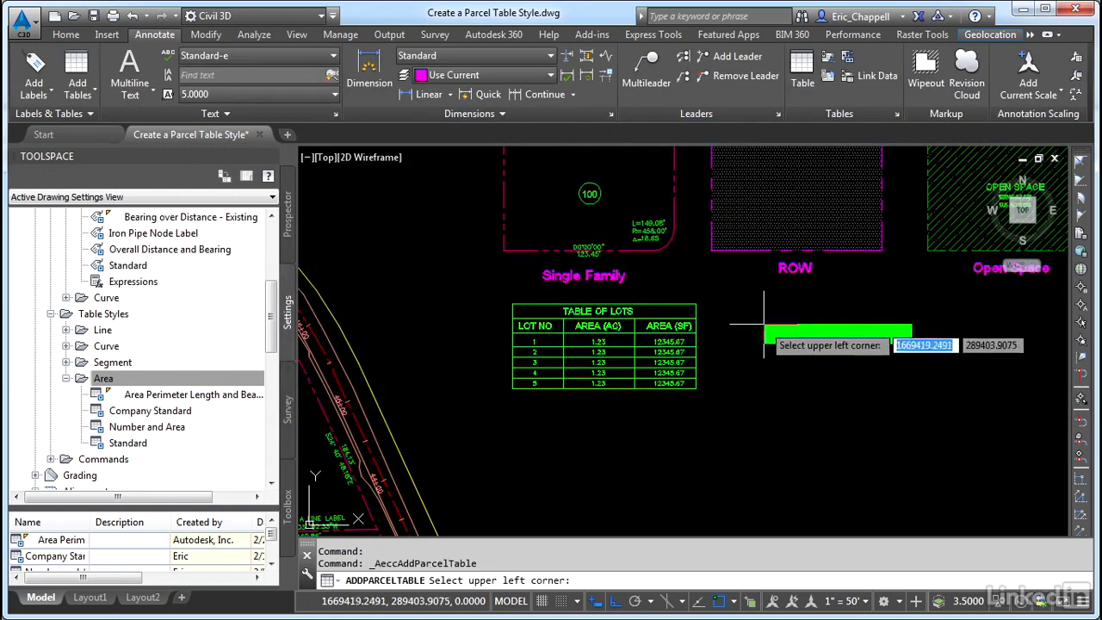
pyautogui.click(761, 312)
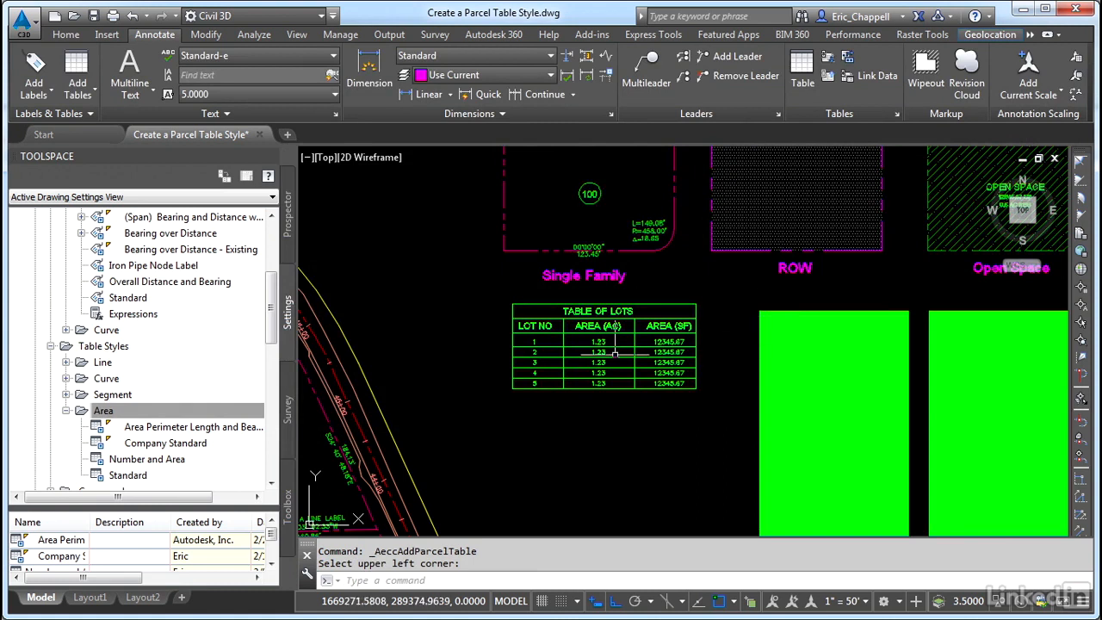
# Edit the Company Standard table style to hide the title, header and data area fills
pyautogui.scroll(-6, 591, 347)
pyautogui.moveTo(577, 390)
pyautogui.mouseDown(button='middle')
pyautogui.moveTo(623, 266)
pyautogui.moveTo(614, 372)
pyautogui.mouseUp(button='middle')
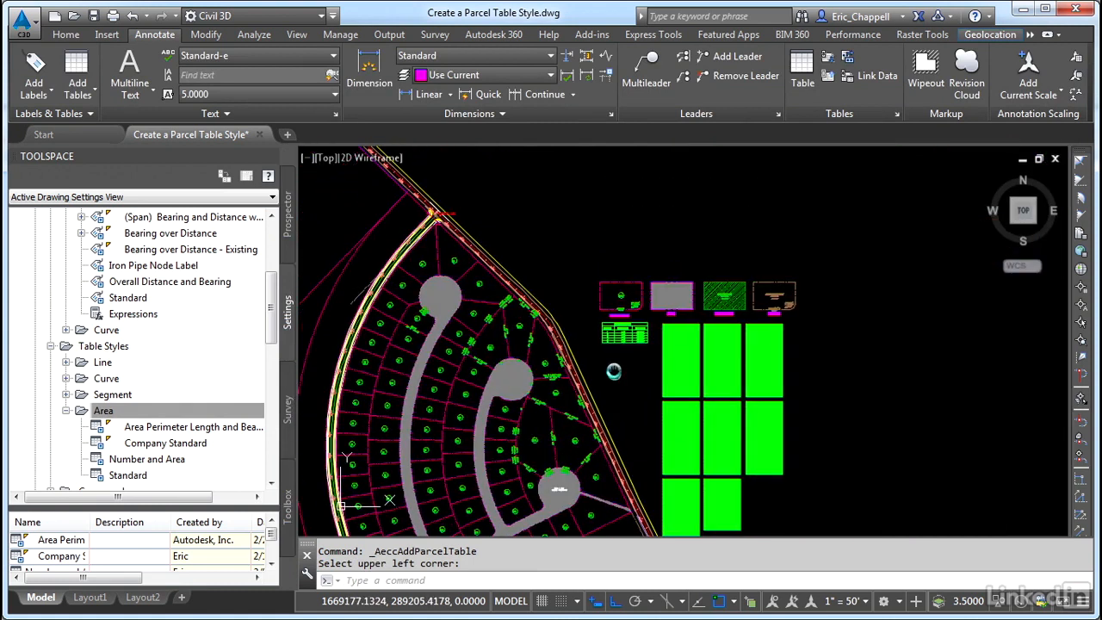
pyautogui.scroll(10, 594, 345)
pyautogui.moveTo(588, 336); pyautogui.dragTo(386, 349, button='middle')
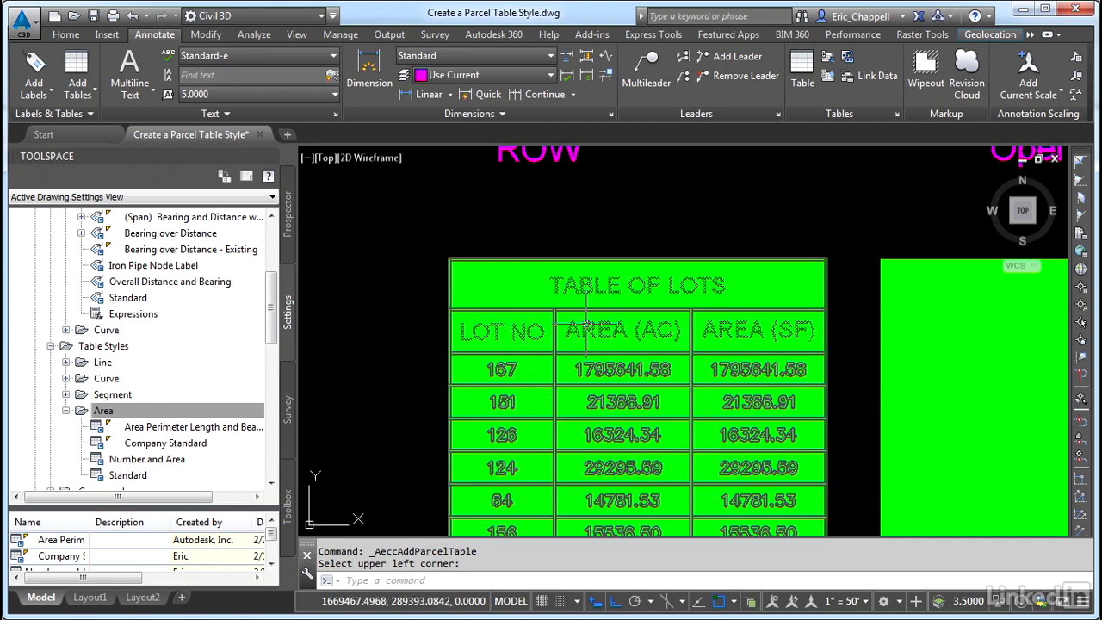
pyautogui.rightClick(168, 463)
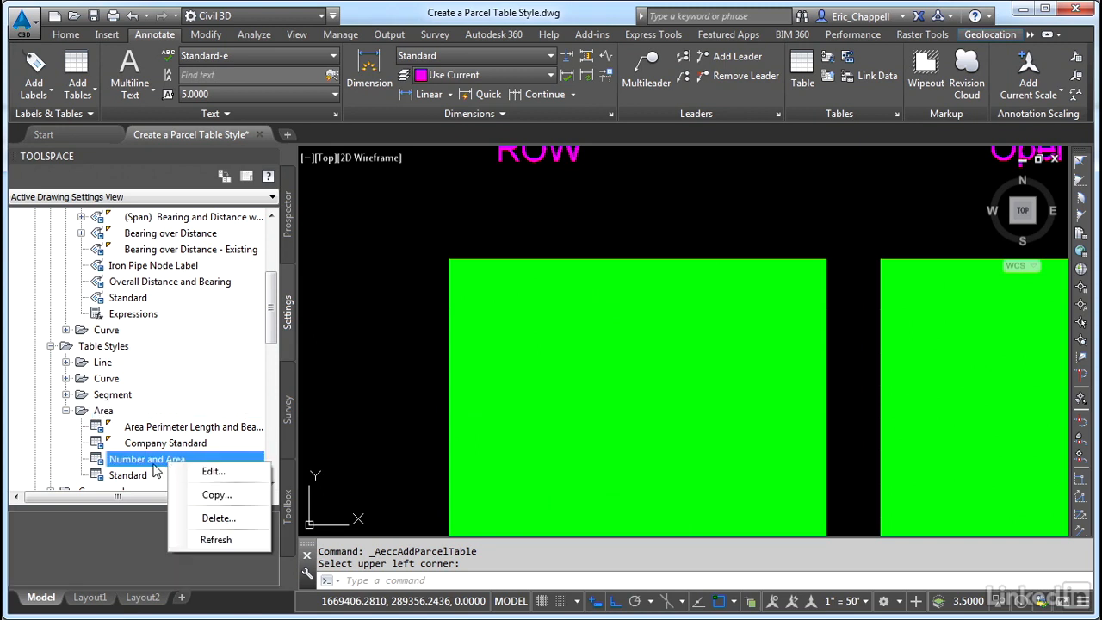
pyautogui.rightClick(162, 443)
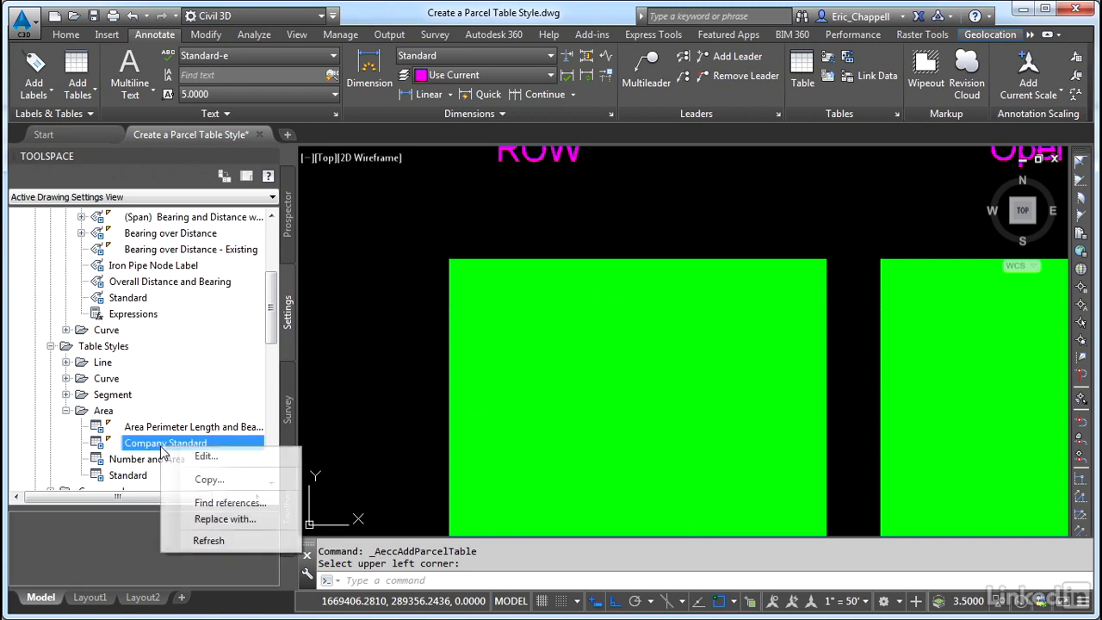
pyautogui.click(210, 455)
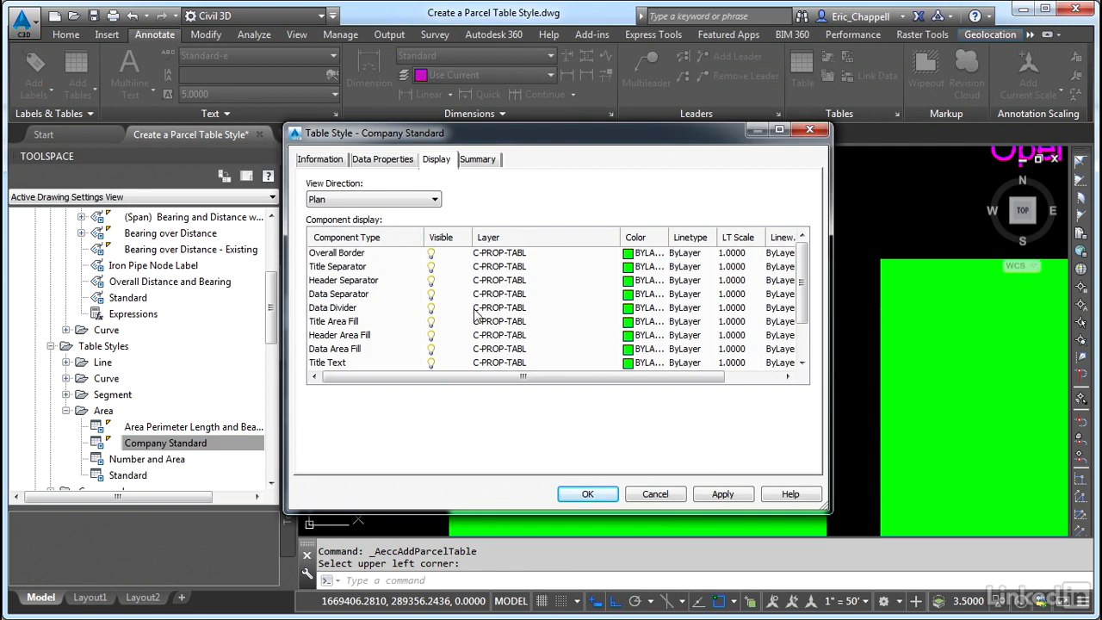
pyautogui.click(430, 324)
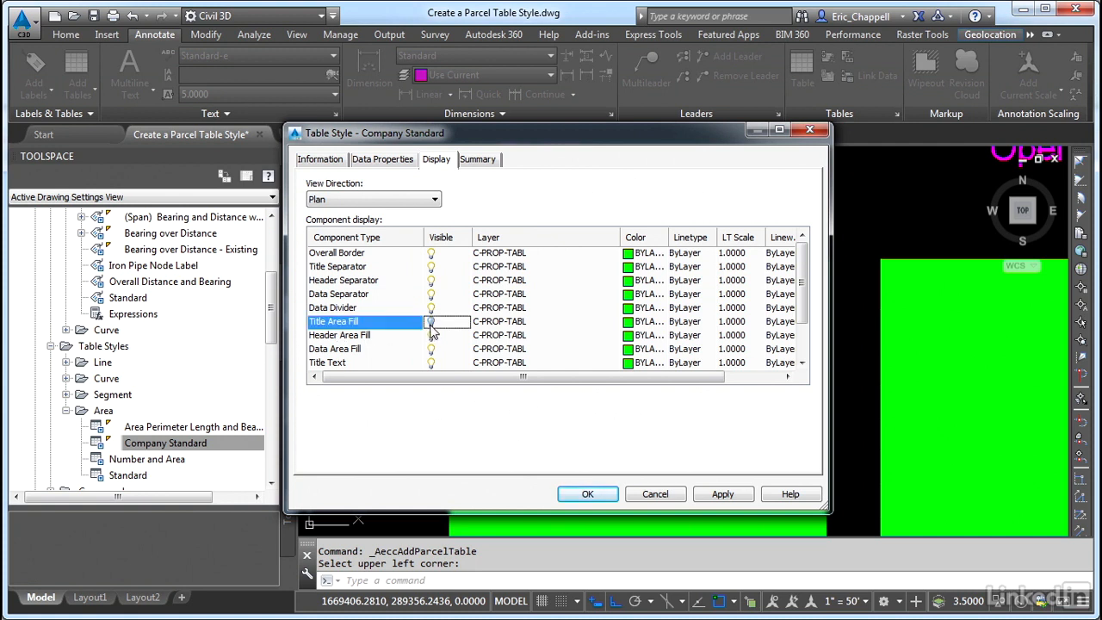
pyautogui.click(431, 336)
pyautogui.click(430, 349)
pyautogui.click(430, 362)
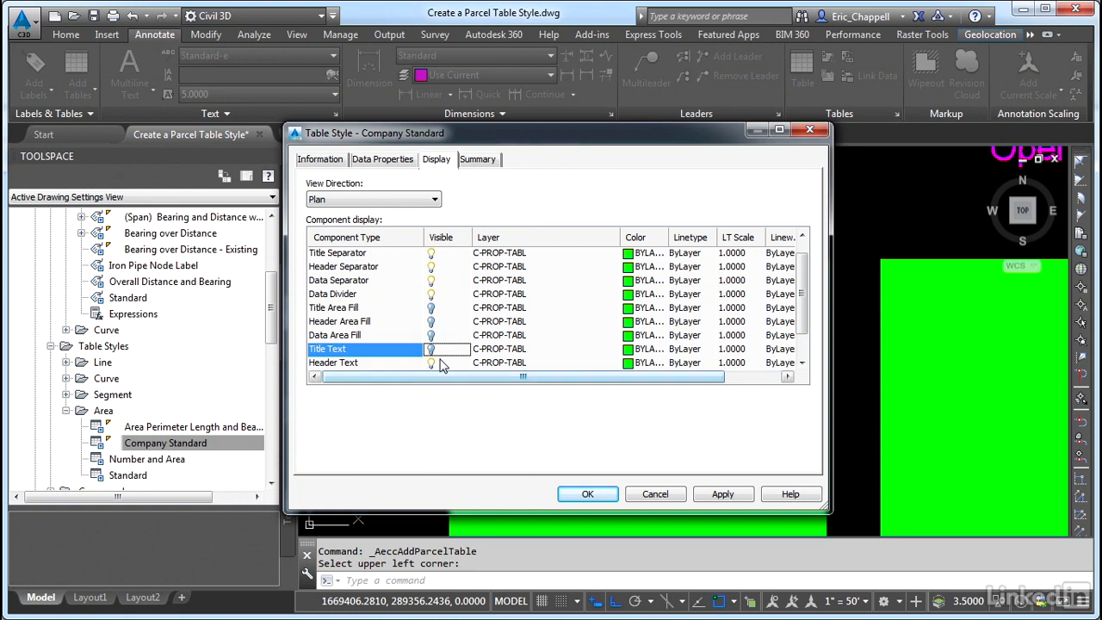
pyautogui.click(431, 350)
pyautogui.click(587, 495)
# Examine the inserted lot tables against the sample TABLE OF LOTS
pyautogui.scroll(-2, 592, 383)
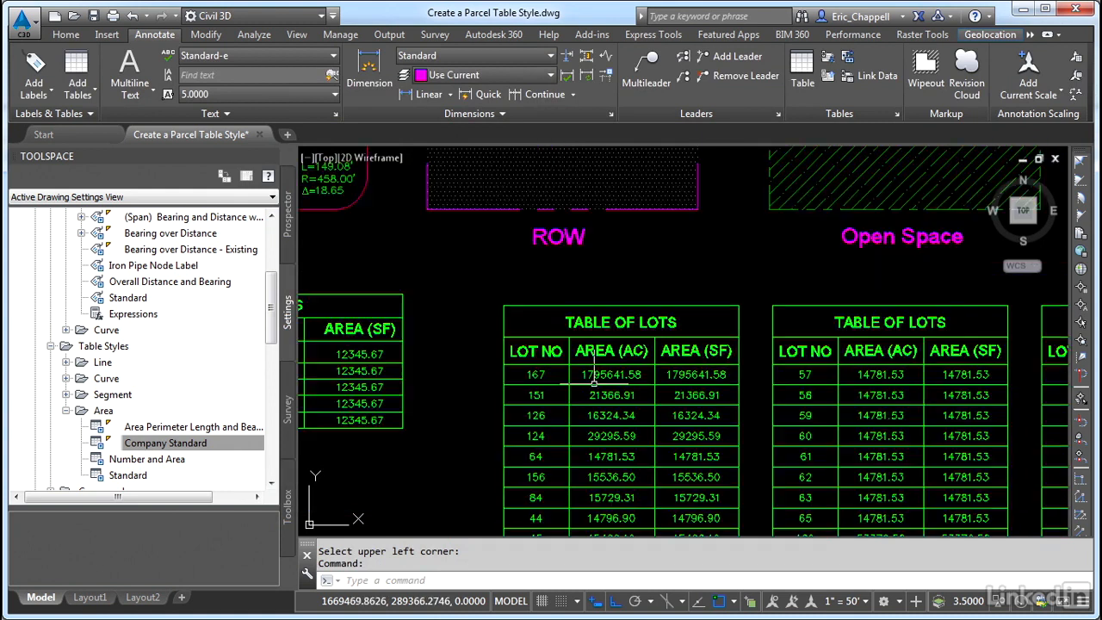
pyautogui.moveTo(474, 421)
pyautogui.mouseDown(button='middle')
pyautogui.moveTo(640, 382)
pyautogui.moveTo(700, 381)
pyautogui.mouseUp(button='middle')
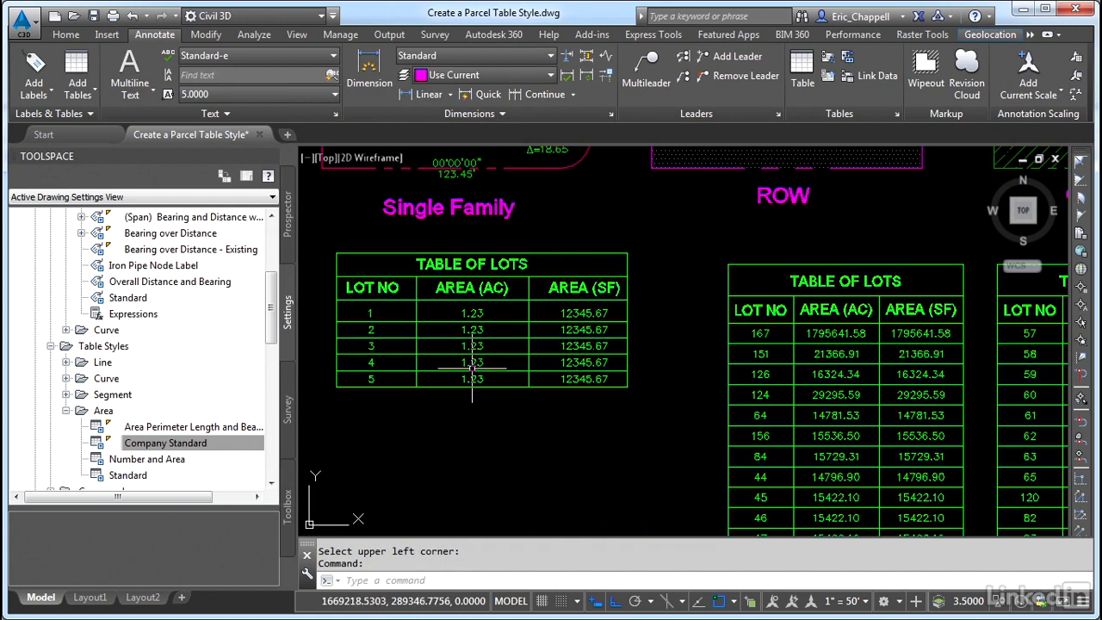
pyautogui.moveTo(652, 385); pyautogui.dragTo(460, 388, button='middle')
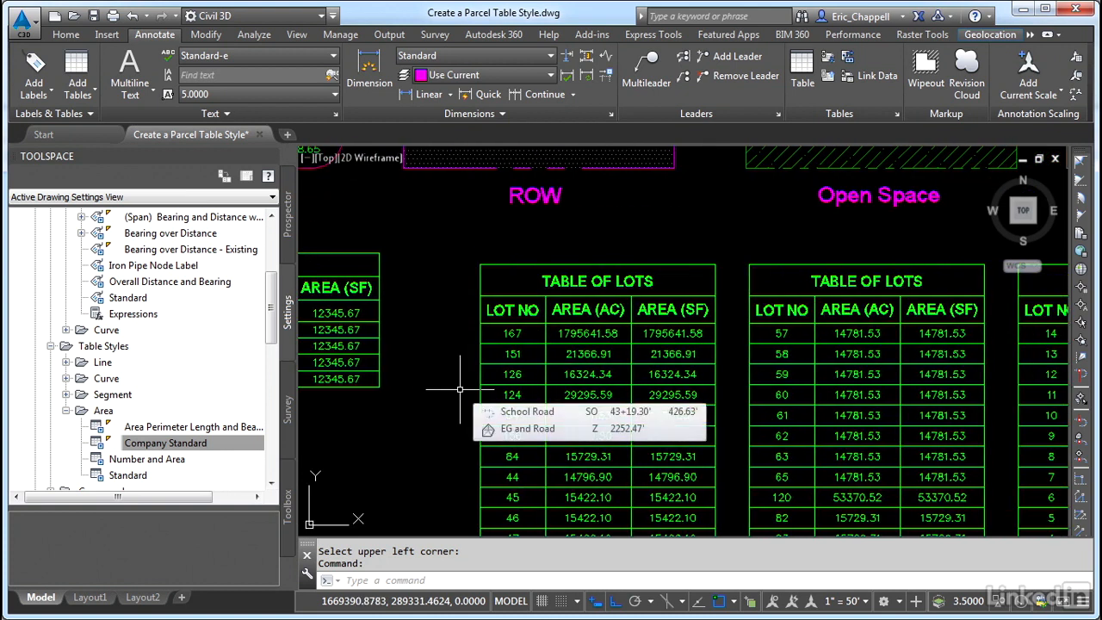
pyautogui.moveTo(455, 394)
pyautogui.mouseDown(button='middle')
pyautogui.moveTo(498, 389)
pyautogui.moveTo(500, 362)
pyautogui.mouseUp(button='middle')
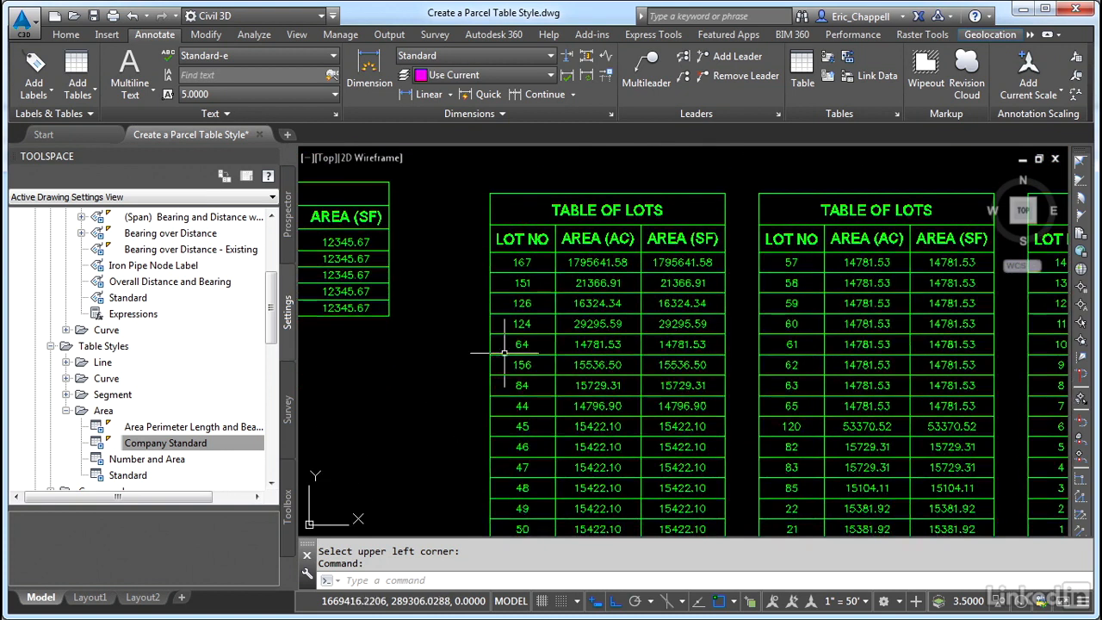
pyautogui.scroll(-2, 488, 355)
pyautogui.moveTo(615, 395)
pyautogui.mouseDown(button='middle')
pyautogui.moveTo(528, 315)
pyautogui.moveTo(526, 290)
pyautogui.moveTo(512, 339)
pyautogui.moveTo(531, 351)
pyautogui.mouseUp(button='middle')
pyautogui.scroll(2, 489, 277)
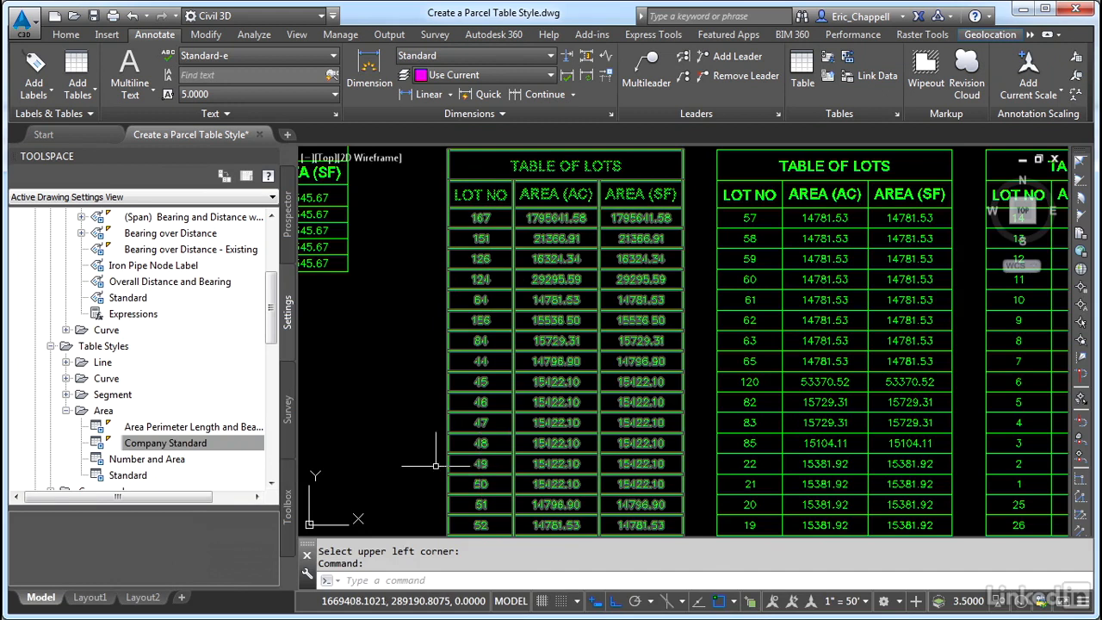
# Enable Sort data in the Company Standard table style, sorting by column 1 in ascending order
pyautogui.rightClick(245, 444)
pyautogui.click(287, 455)
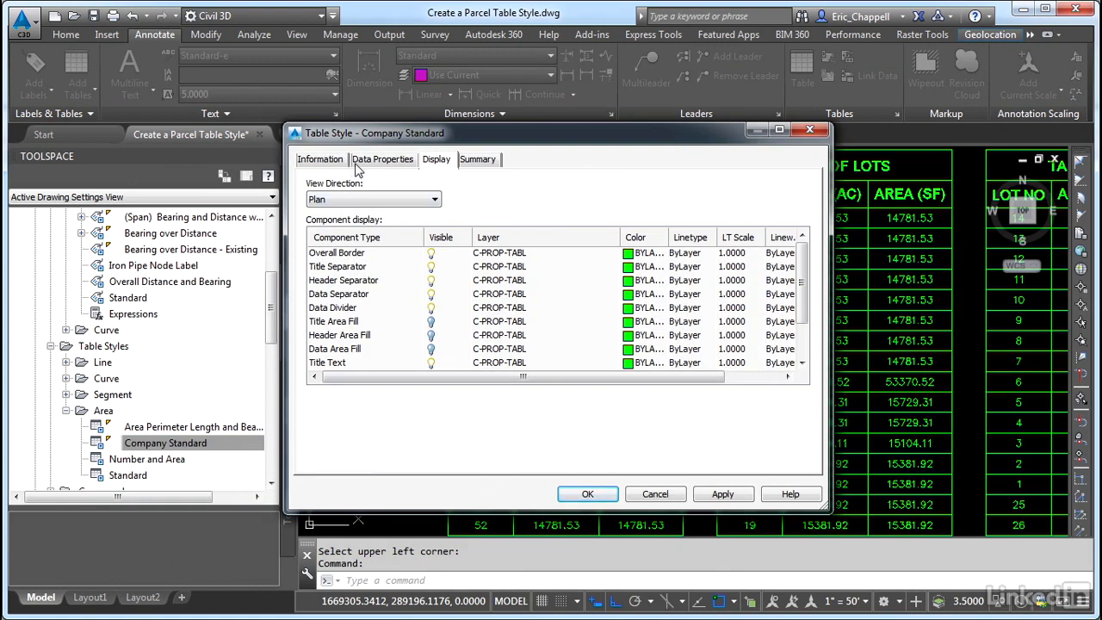
pyautogui.click(381, 160)
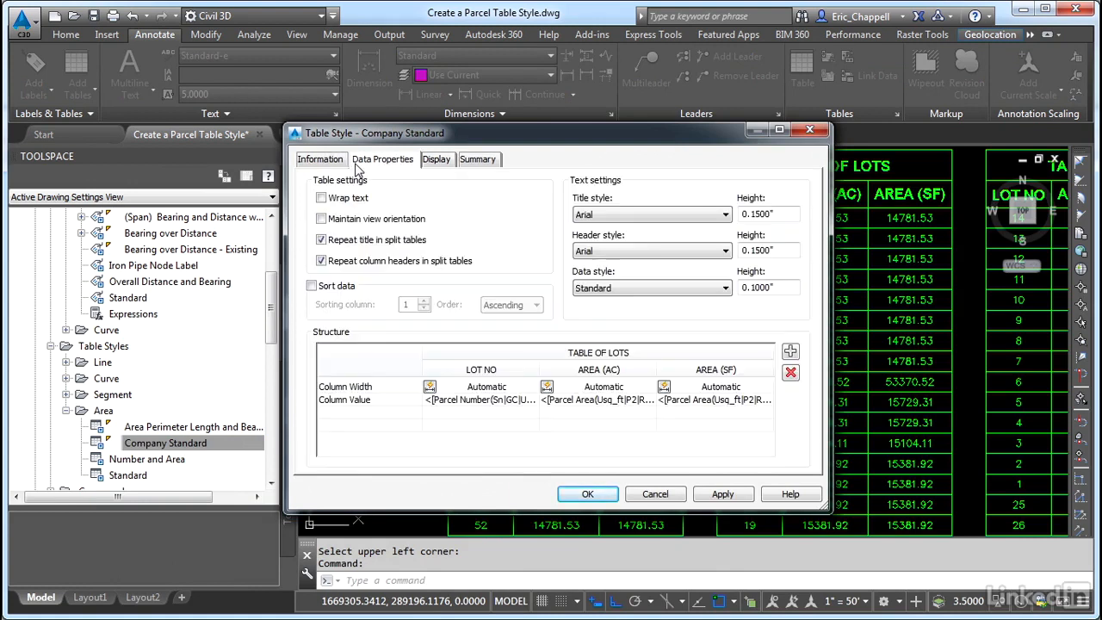
pyautogui.click(311, 286)
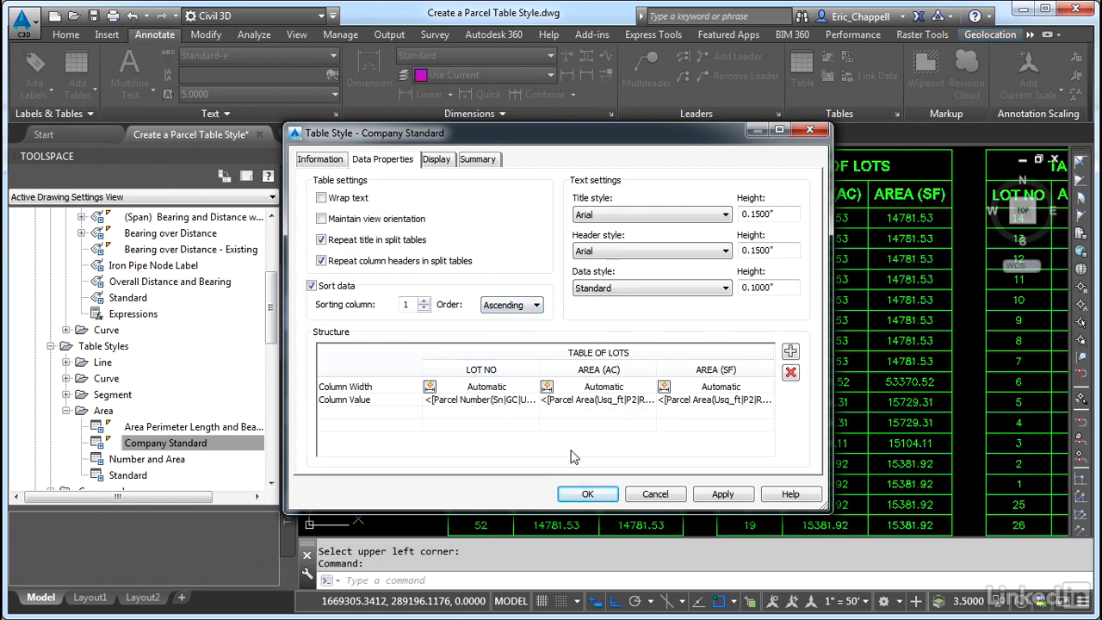
pyautogui.click(586, 496)
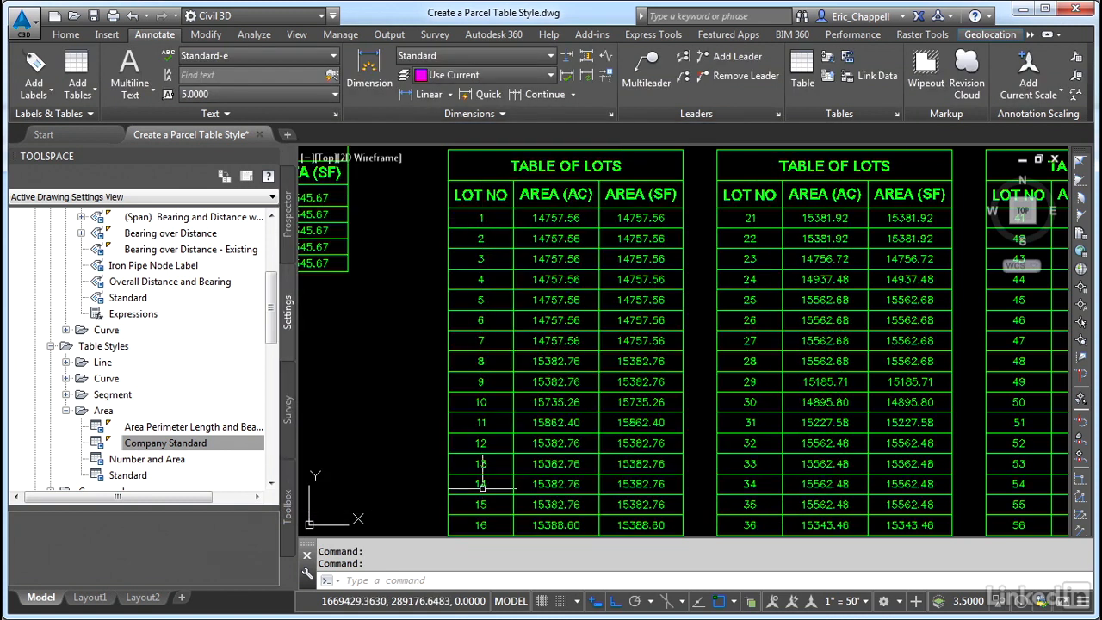
# Review the sorted lot tables in the drawing
pyautogui.scroll(-5, 475, 483)
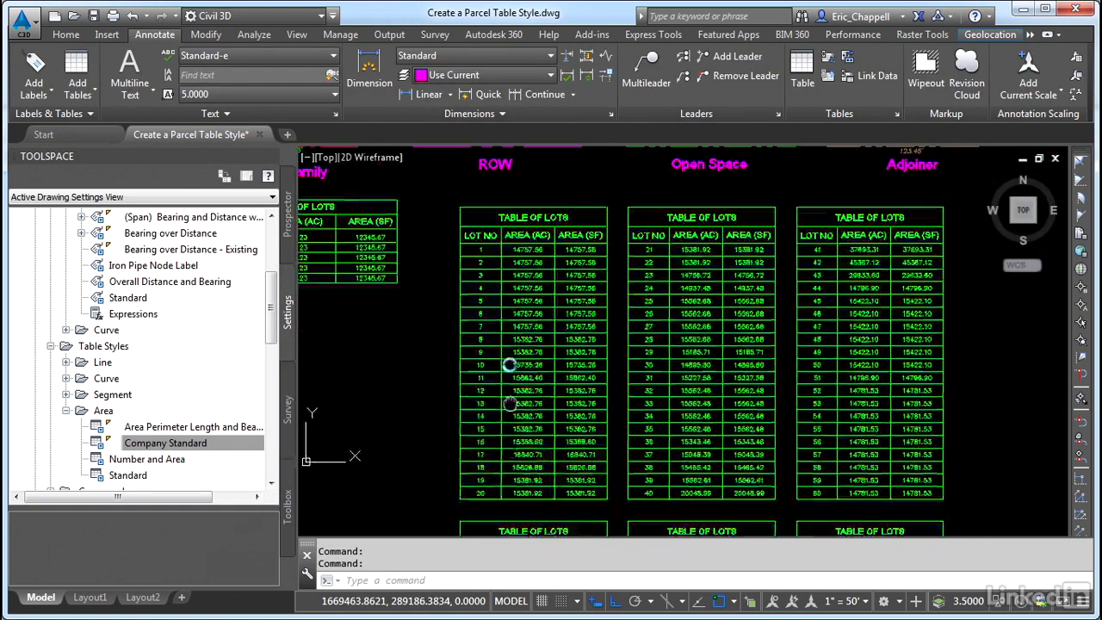
pyautogui.scroll(5, 536, 203)
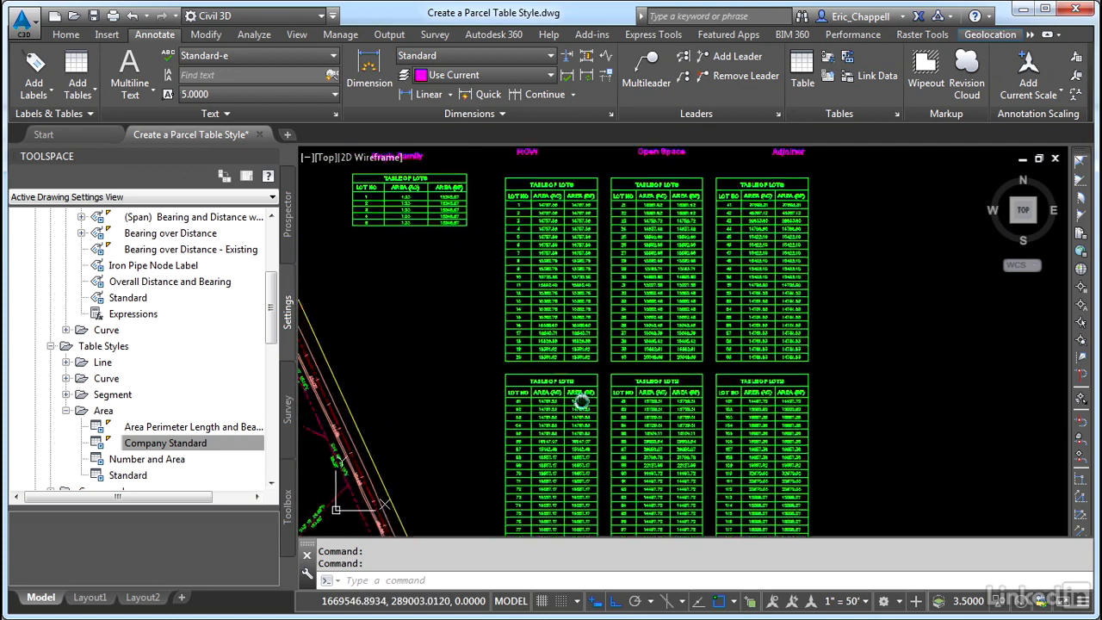
pyautogui.moveTo(537, 203); pyautogui.dragTo(533, 267, button='middle')
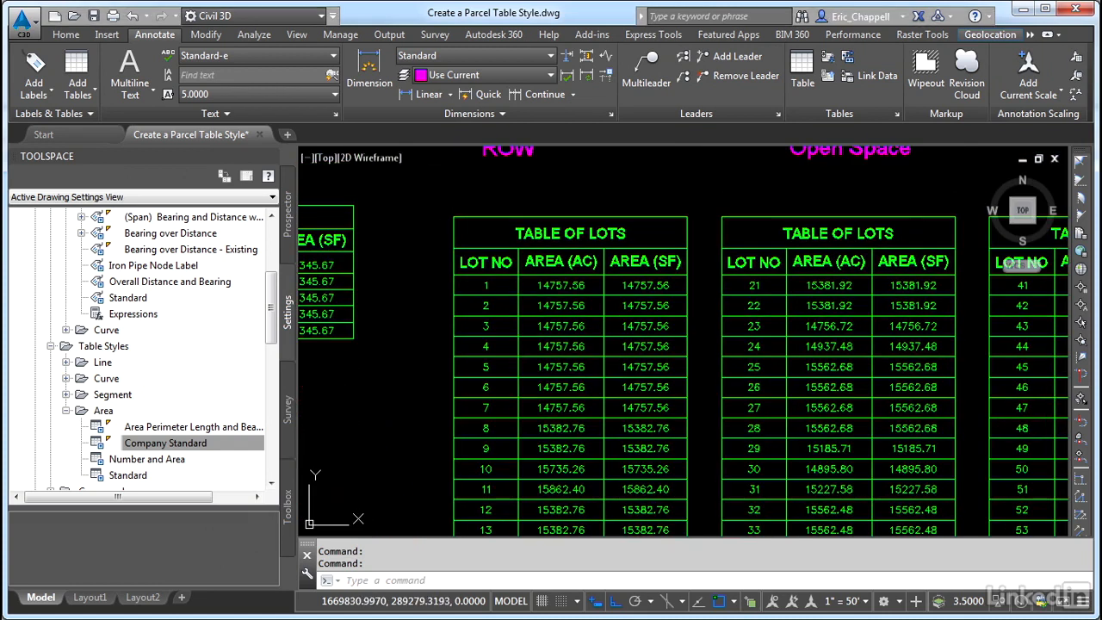